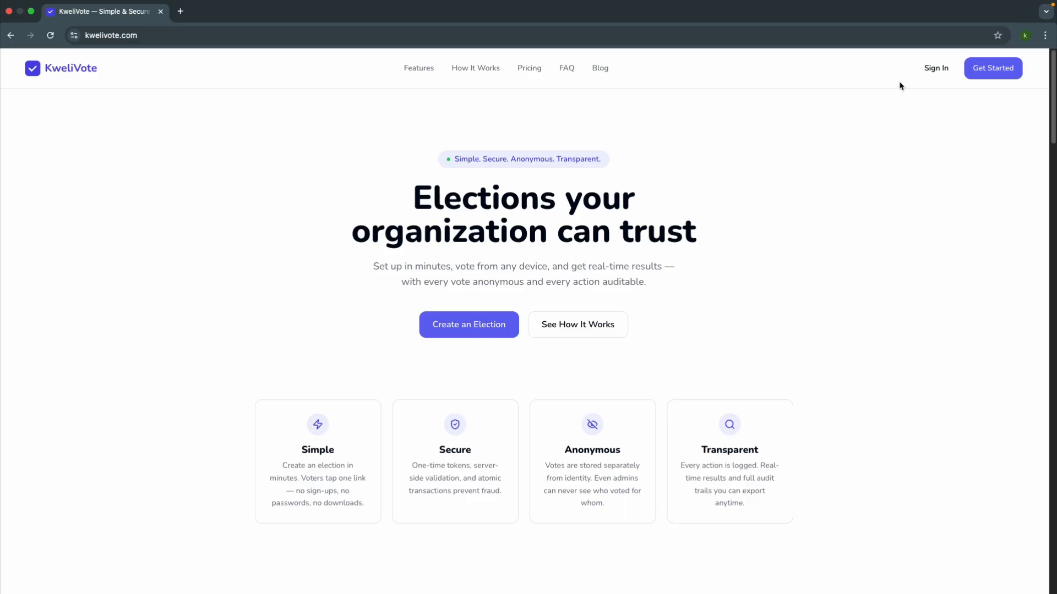
# Step: Sign in to KweliVote with the Google account and start creating a new election
pyautogui.click(933, 74)
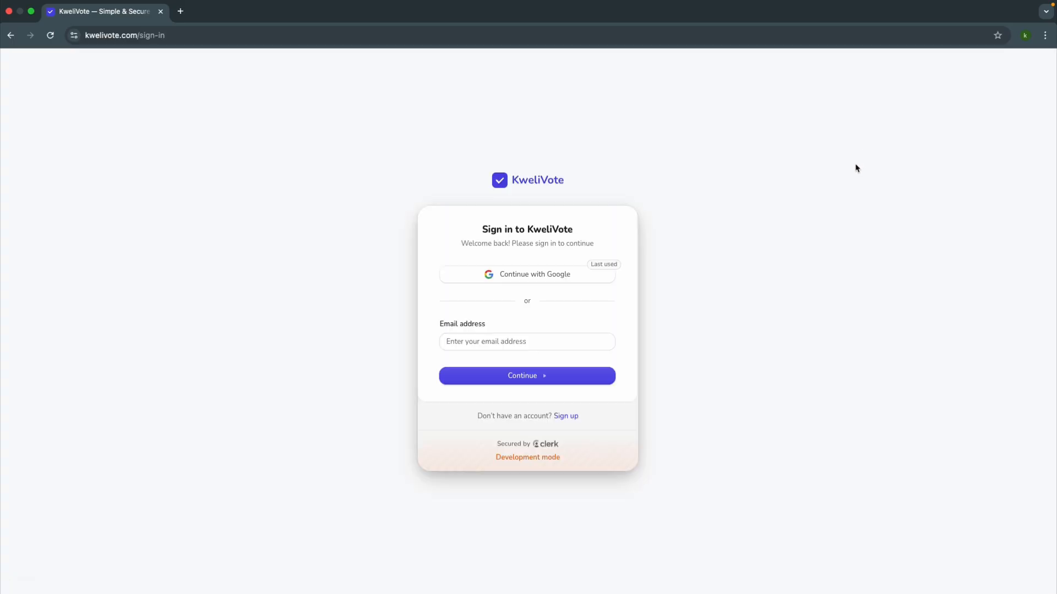
pyautogui.click(531, 275)
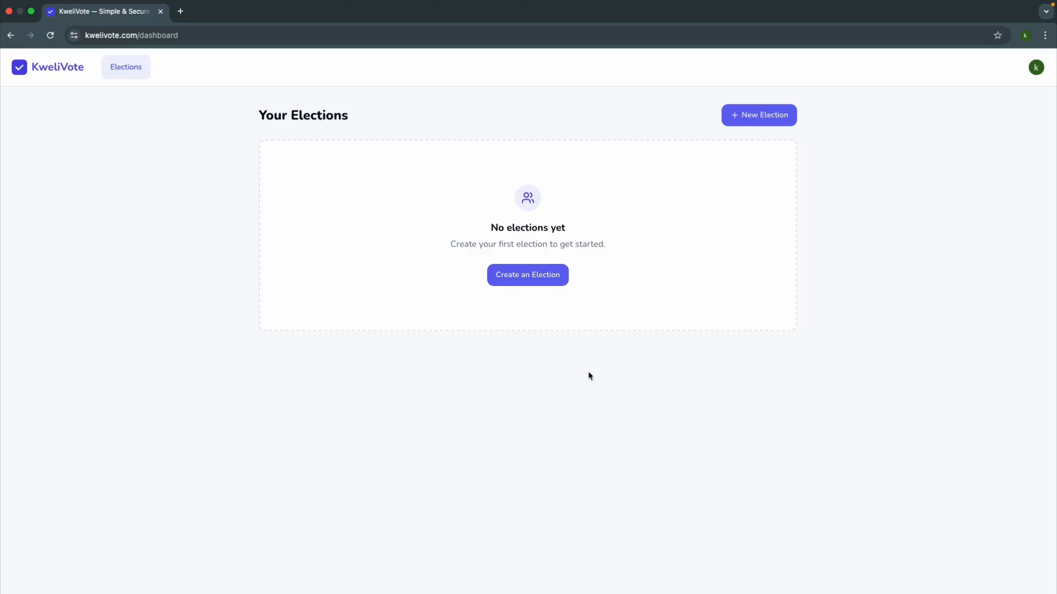
pyautogui.click(532, 281)
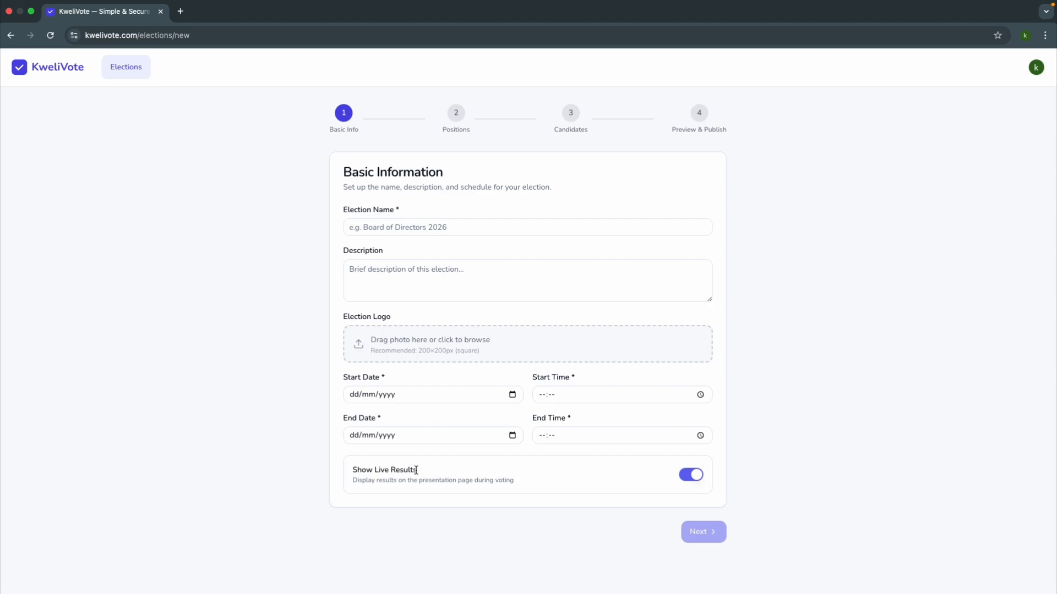
# Step: Name the election "2026 Board of Directors Election" and describe it as "Board of Directors Election for our organization for the year 2026"
pyautogui.click(387, 225)
pyautogui.write('2026 Board of Directors Election')
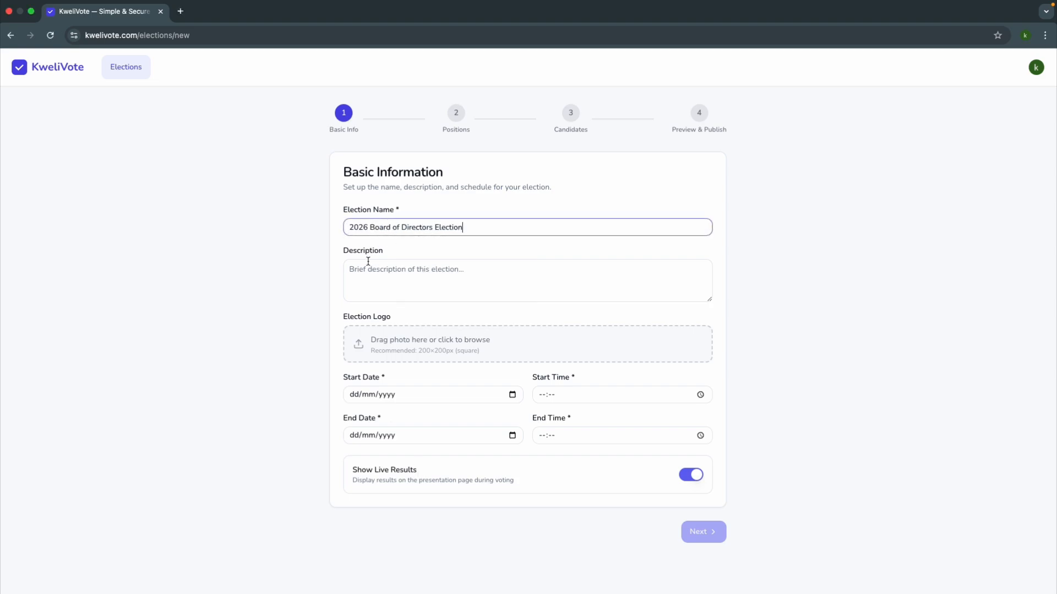
pyautogui.click(369, 278)
pyautogui.write('Board of Directors Election for our organization for the year 2026')
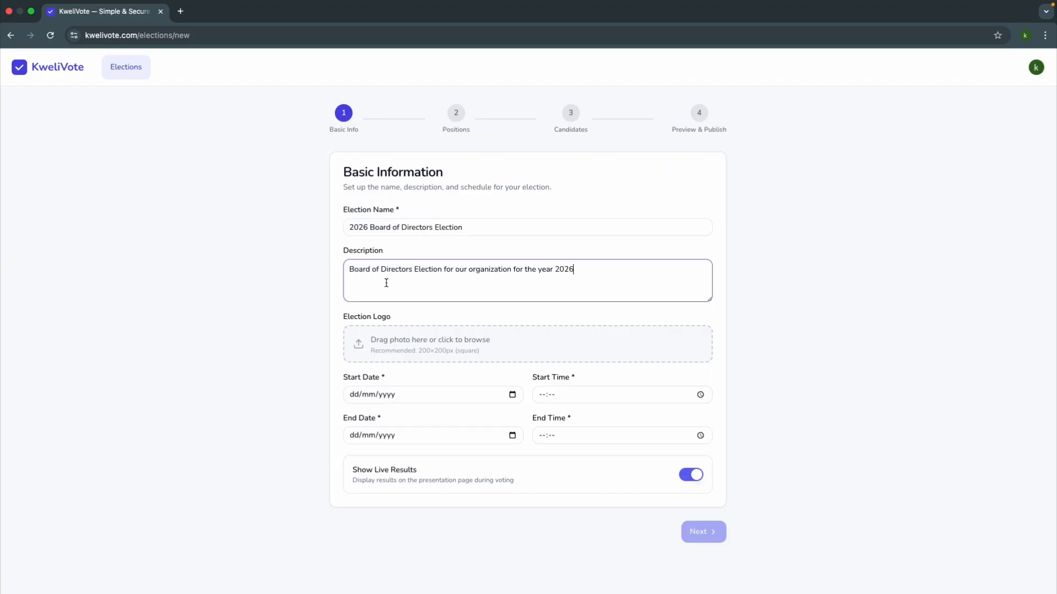
# Step: Upload the Rotary image as the election logo and set both the start and end dates to 11/04/2026
pyautogui.click(385, 345)
pyautogui.click(717, 415)
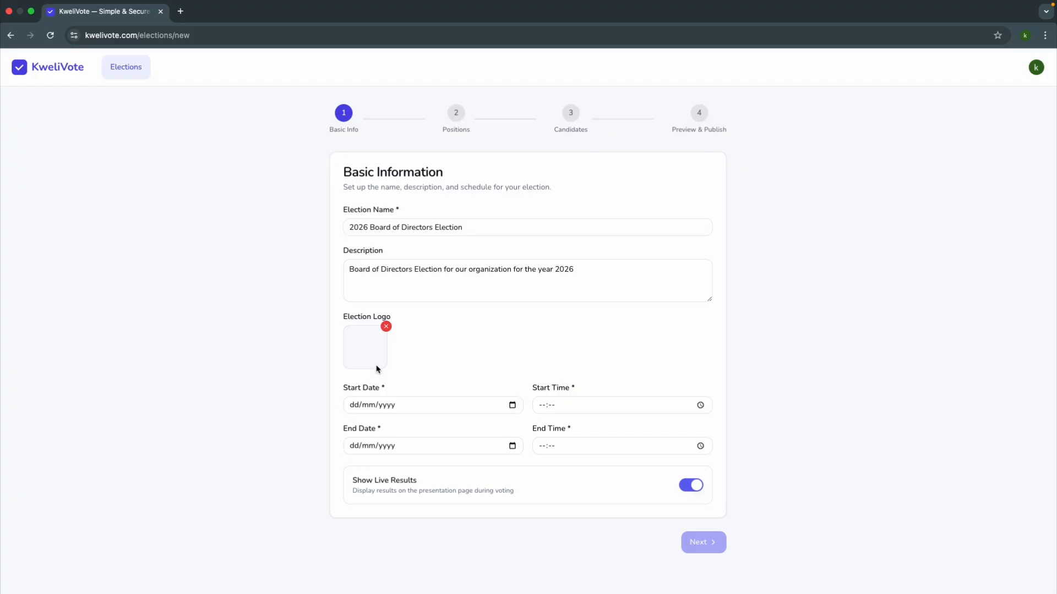
pyautogui.click(512, 406)
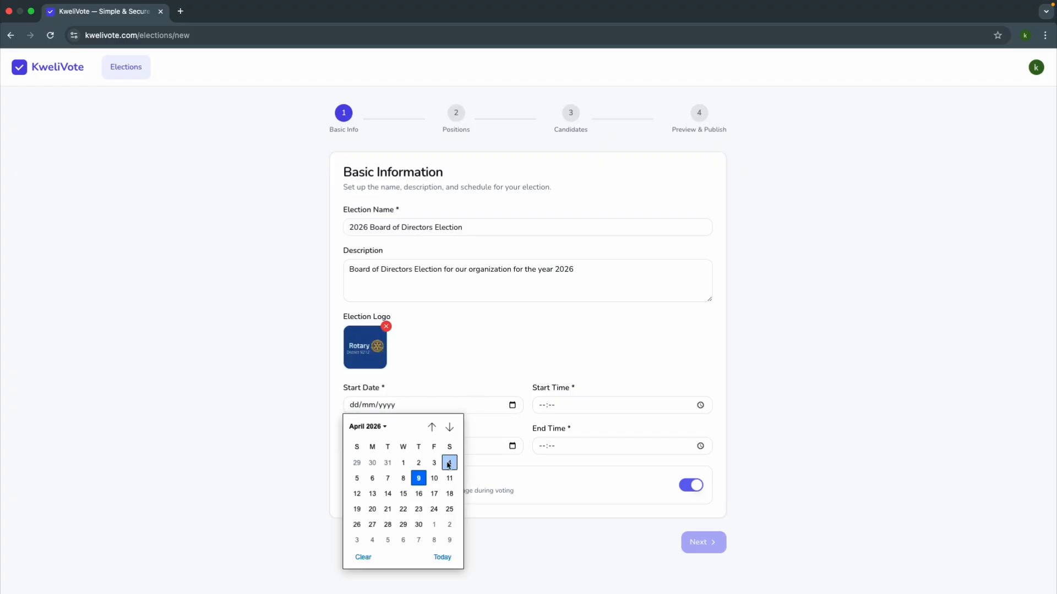
pyautogui.click(449, 479)
pyautogui.click(512, 446)
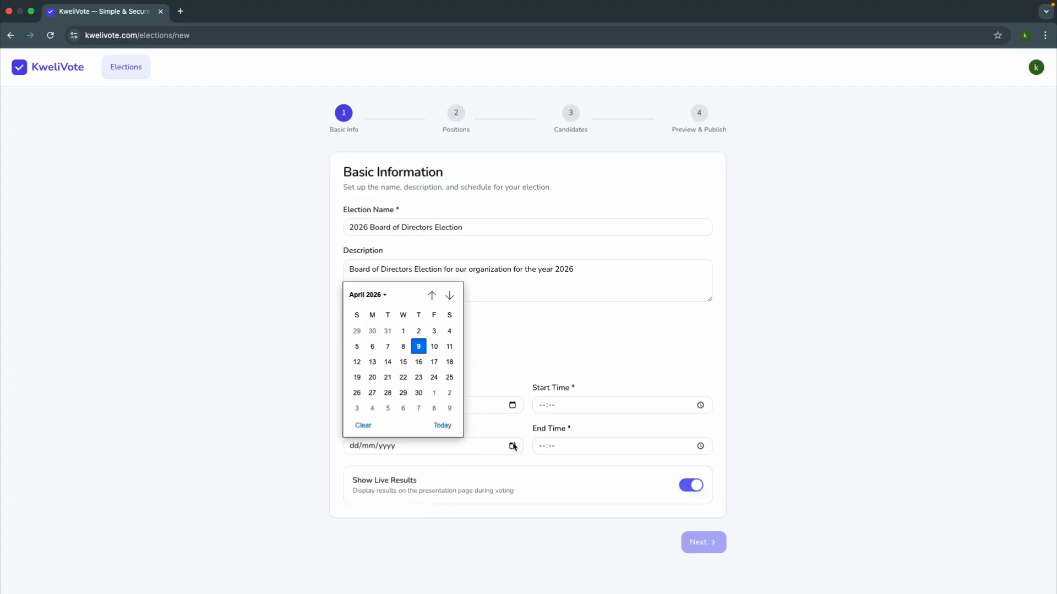
pyautogui.click(449, 346)
# Step: Set the election's start time to 12:15 and its end time to 18:20
pyautogui.click(700, 405)
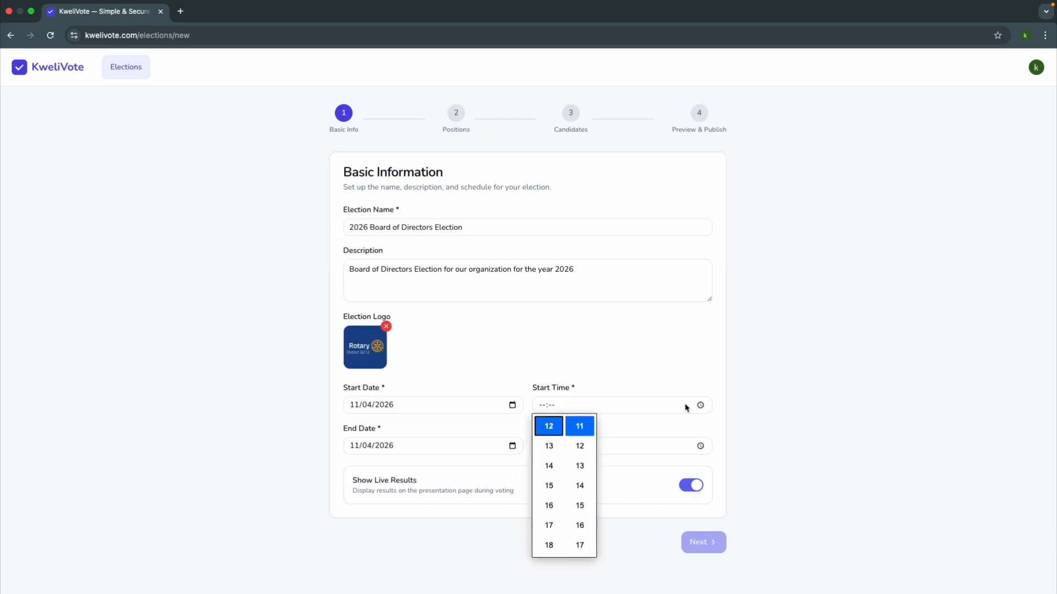
pyautogui.click(581, 503)
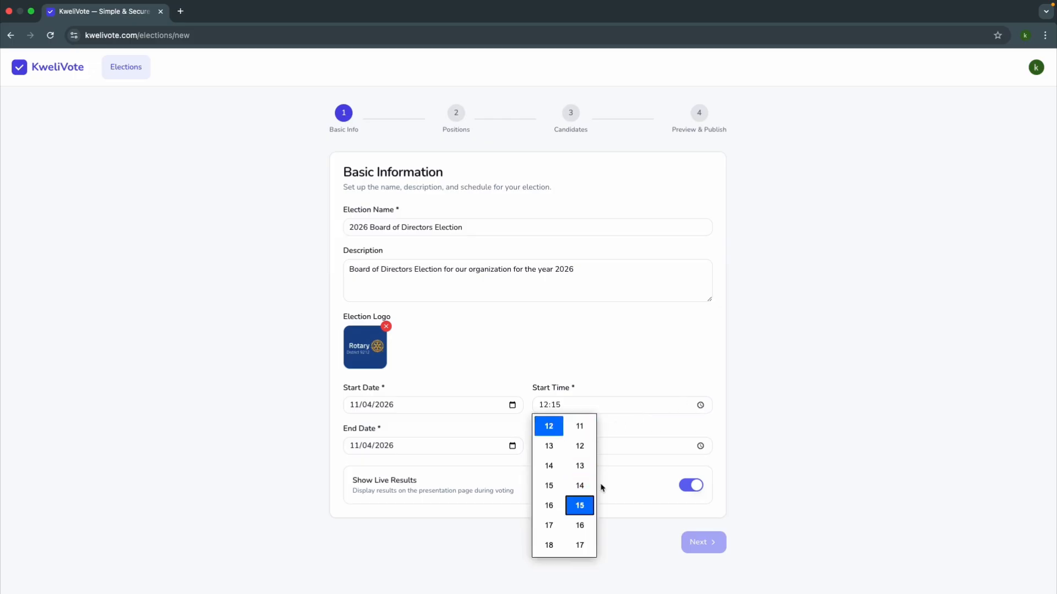
pyautogui.click(699, 446)
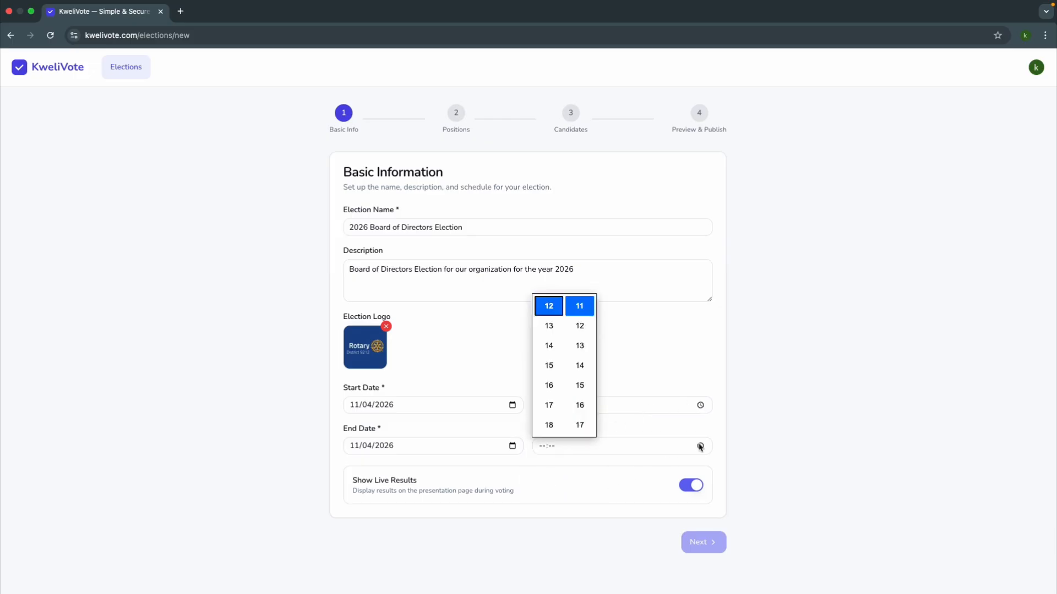
pyautogui.click(550, 427)
pyautogui.scroll(-5, 576, 425)
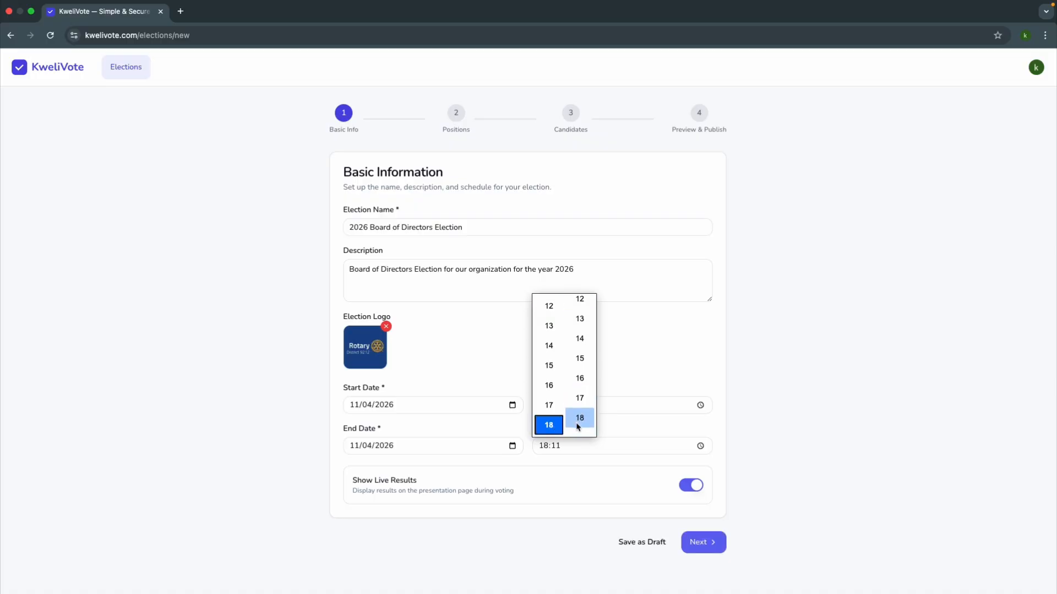
pyautogui.click(578, 378)
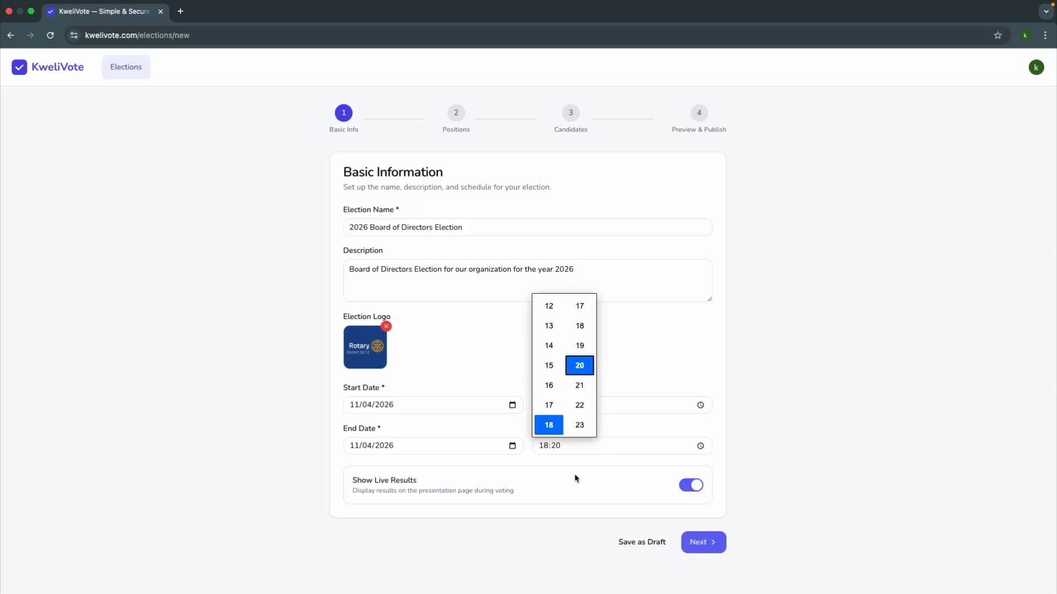
pyautogui.click(569, 460)
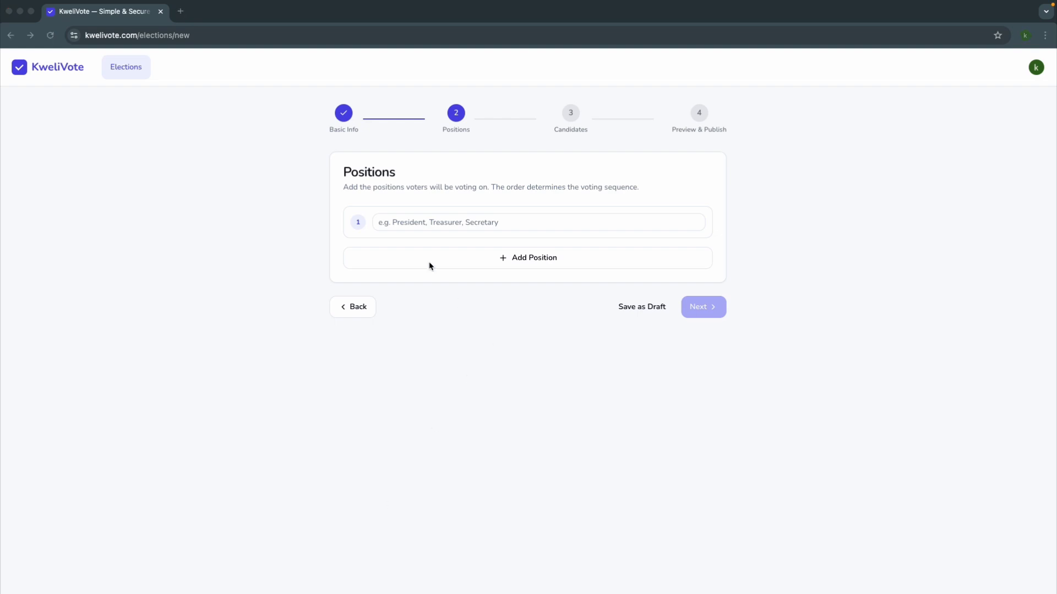
# Step: Enter "1. President" as the first position and add "Vice President" as the second
pyautogui.click(408, 222)
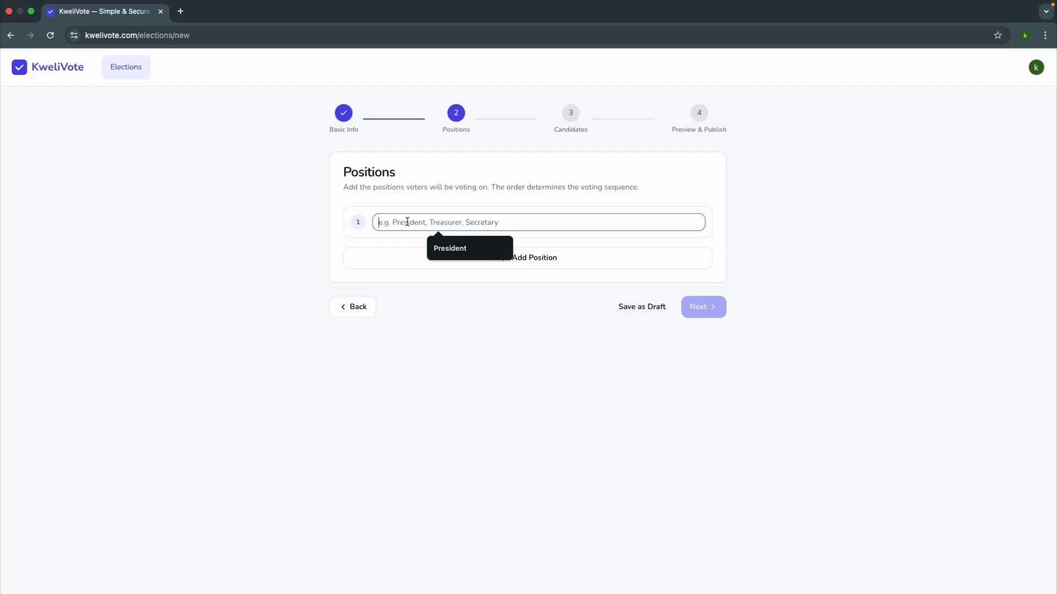
pyautogui.write('1. President')
pyautogui.click(452, 259)
pyautogui.click(413, 269)
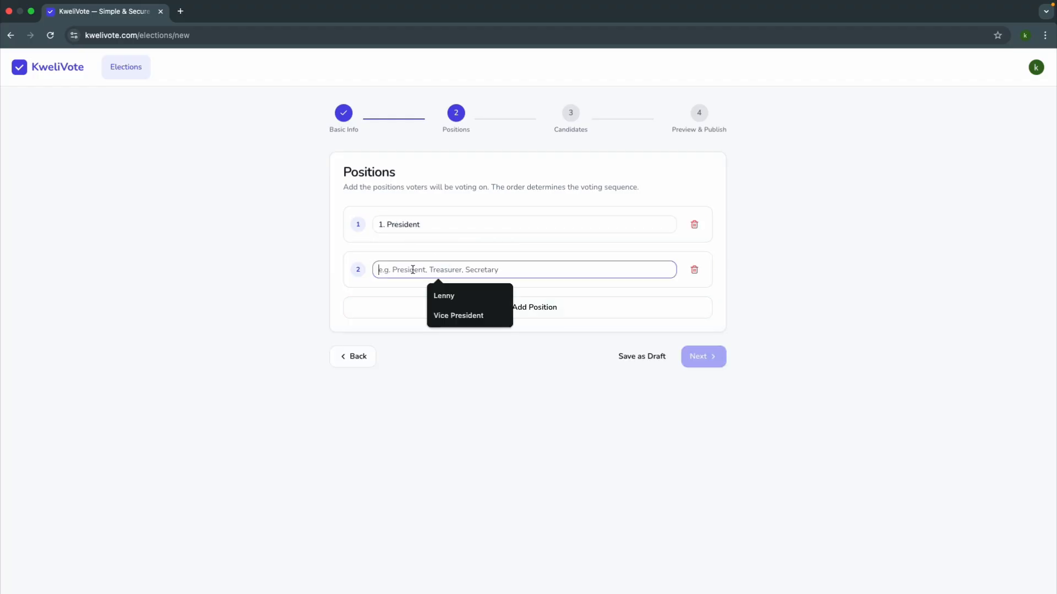
pyautogui.click(450, 316)
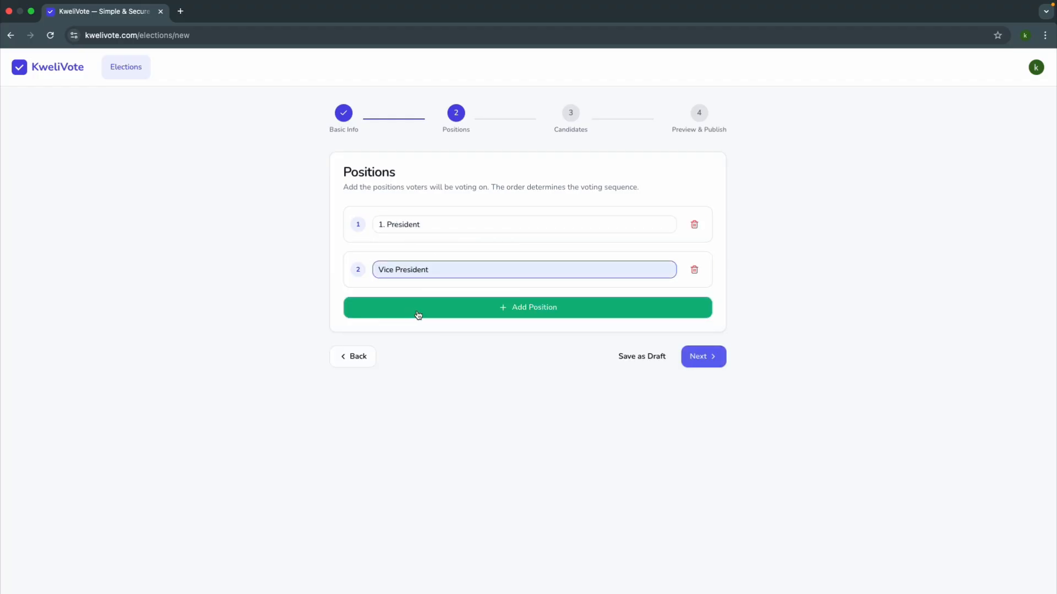
# Step: Add the positions "Approval of the Audited Financial Report (2025 - 2026)" and "Approval to amend the Constitution", and continue to the candidates stage
pyautogui.click(418, 315)
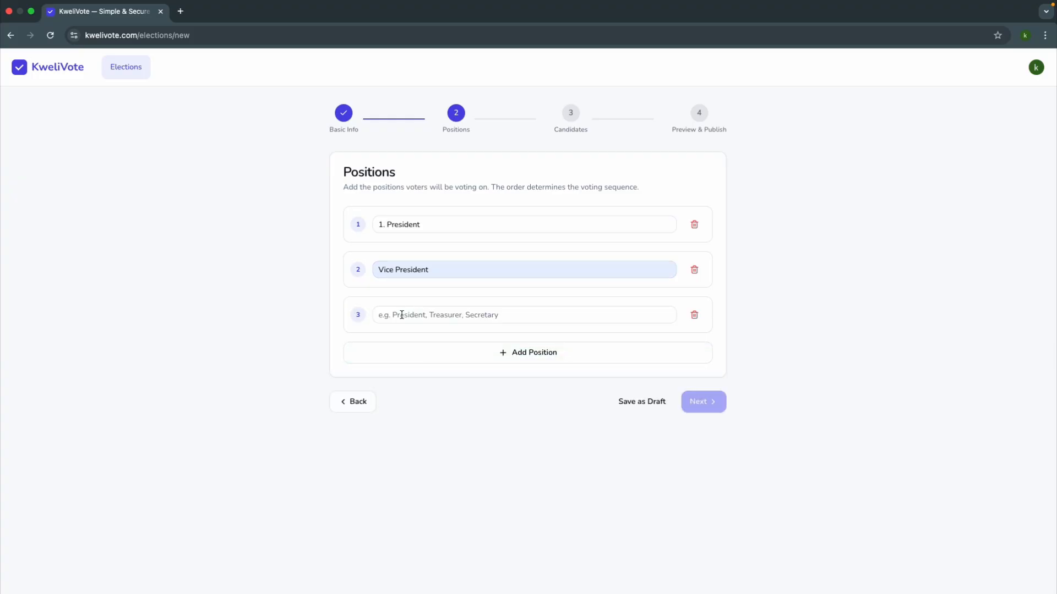
pyautogui.click(401, 315)
pyautogui.click(457, 342)
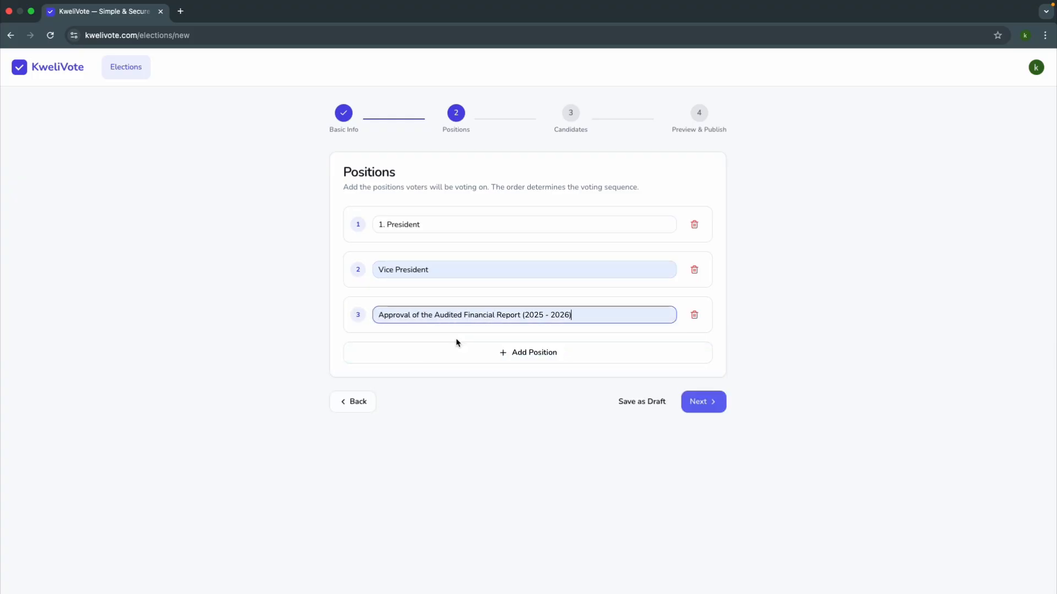
pyautogui.click(433, 357)
pyautogui.click(429, 358)
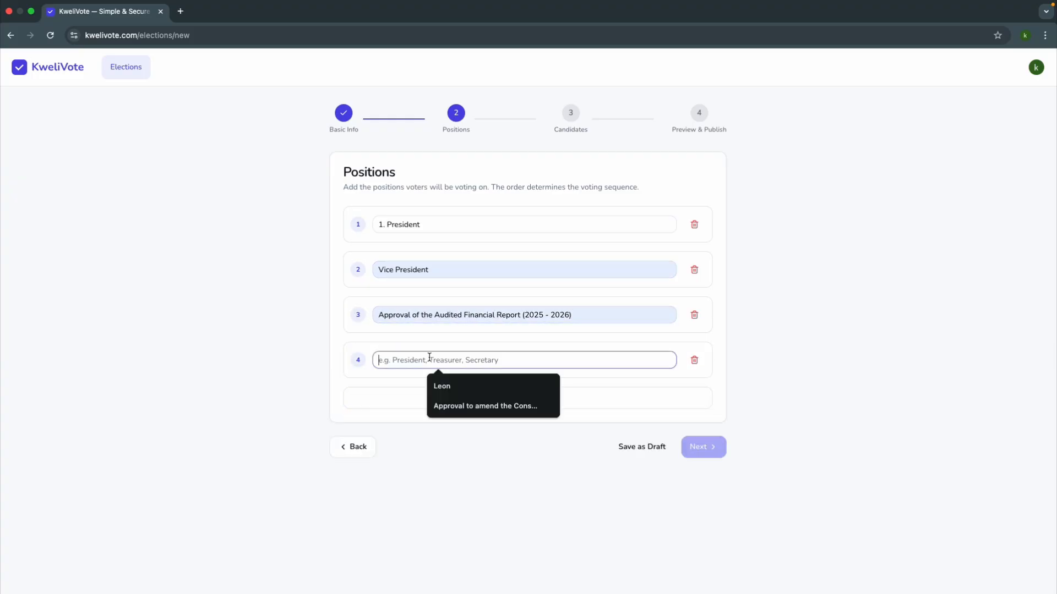
pyautogui.click(460, 408)
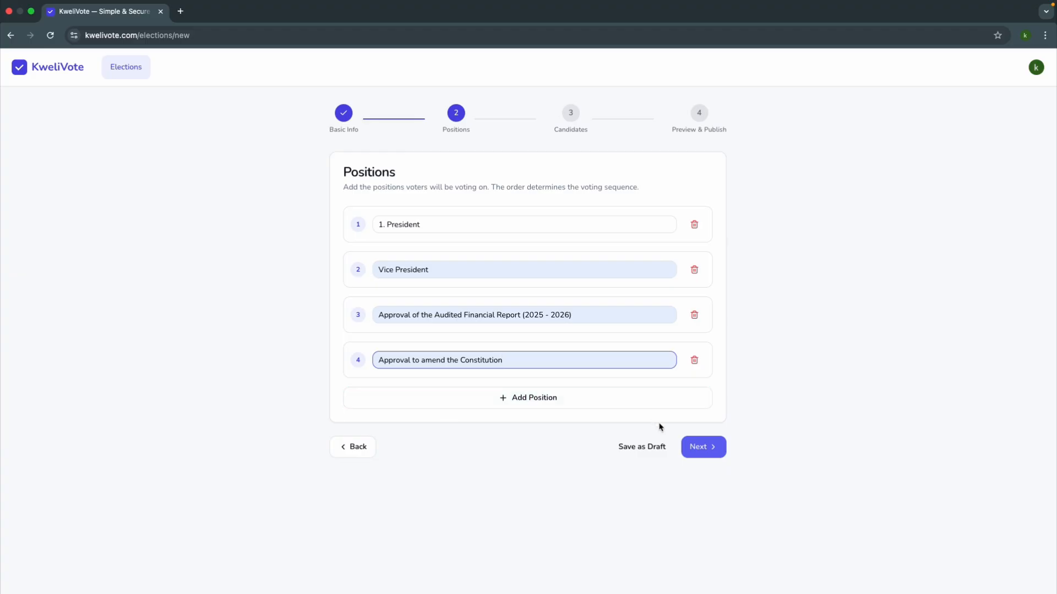
pyautogui.click(701, 447)
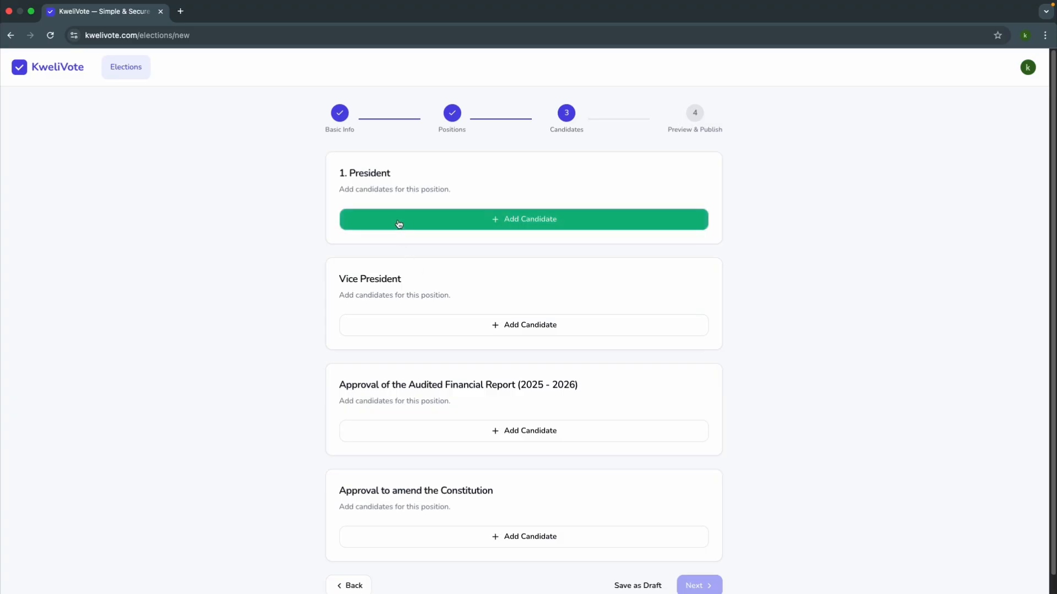
# Step: Add the first President candidate with the suggested full name, the description "Fomer Treasurer", and the candidate's photo
pyautogui.click(484, 226)
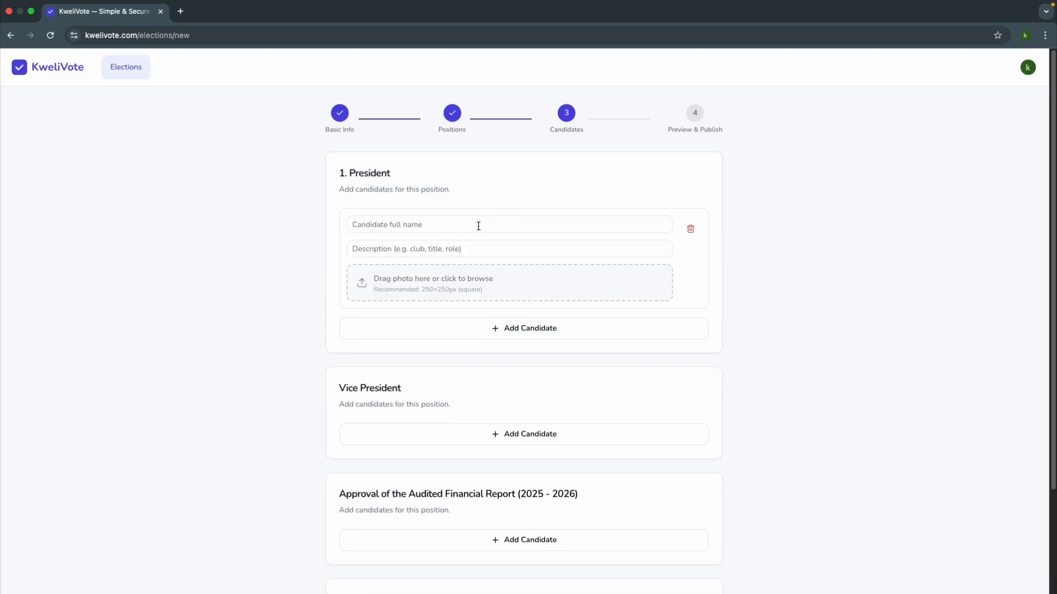
pyautogui.click(433, 228)
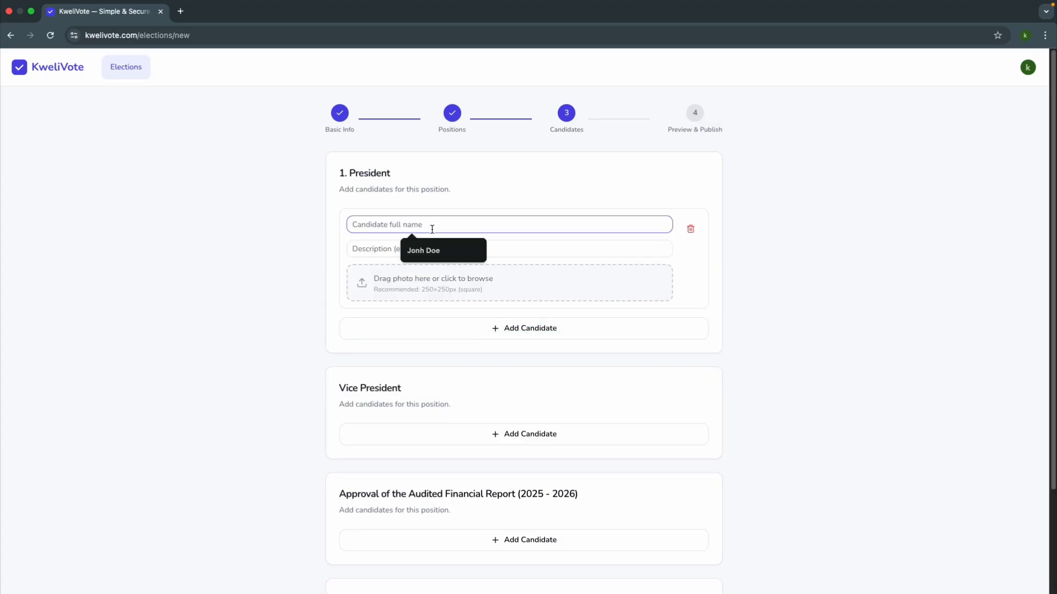
pyautogui.click(432, 254)
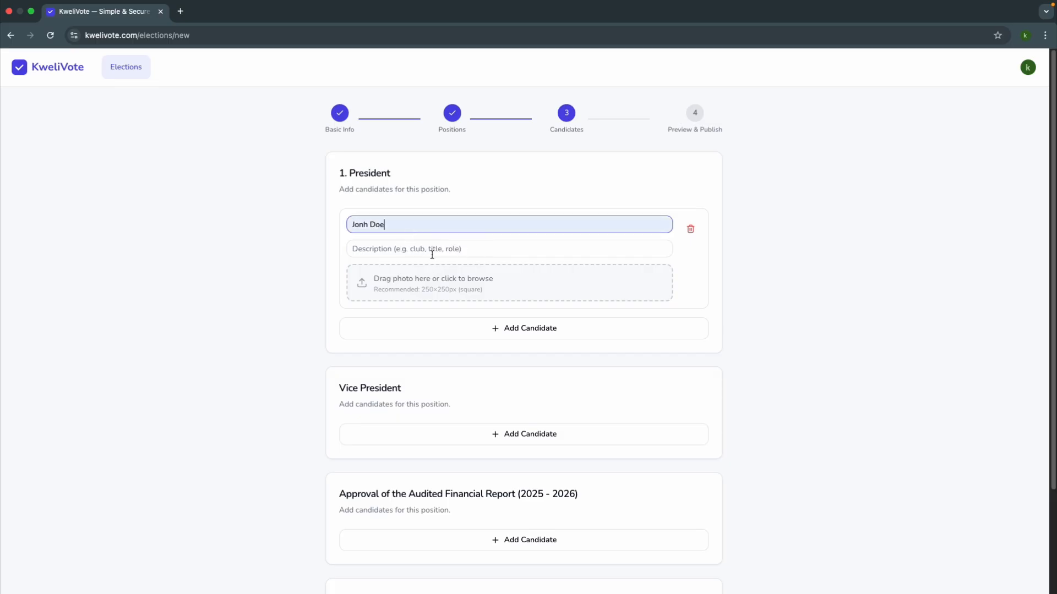
pyautogui.click(401, 254)
pyautogui.click(446, 283)
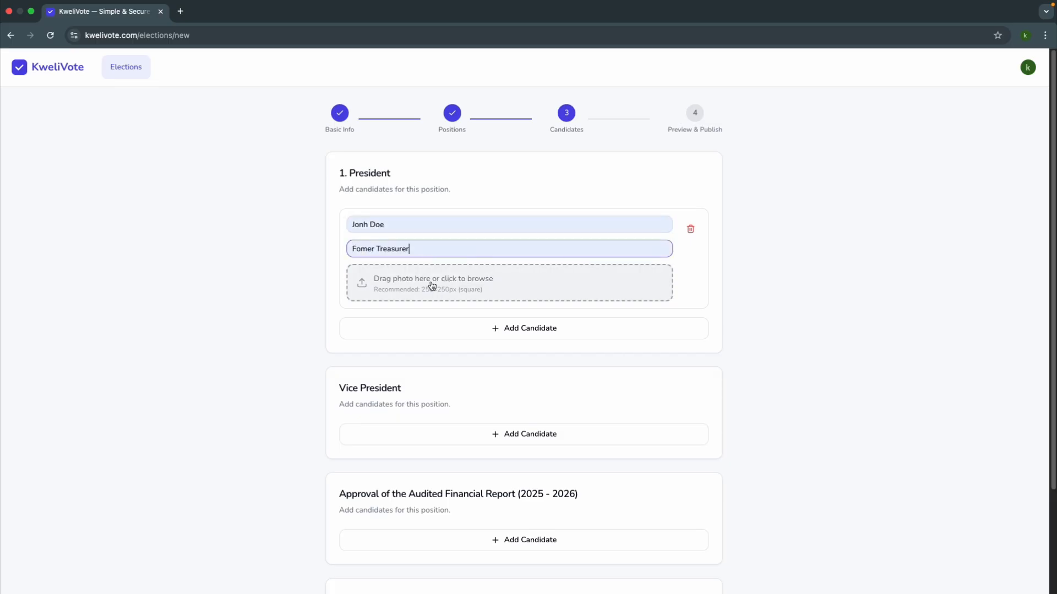
pyautogui.click(429, 285)
pyautogui.click(717, 418)
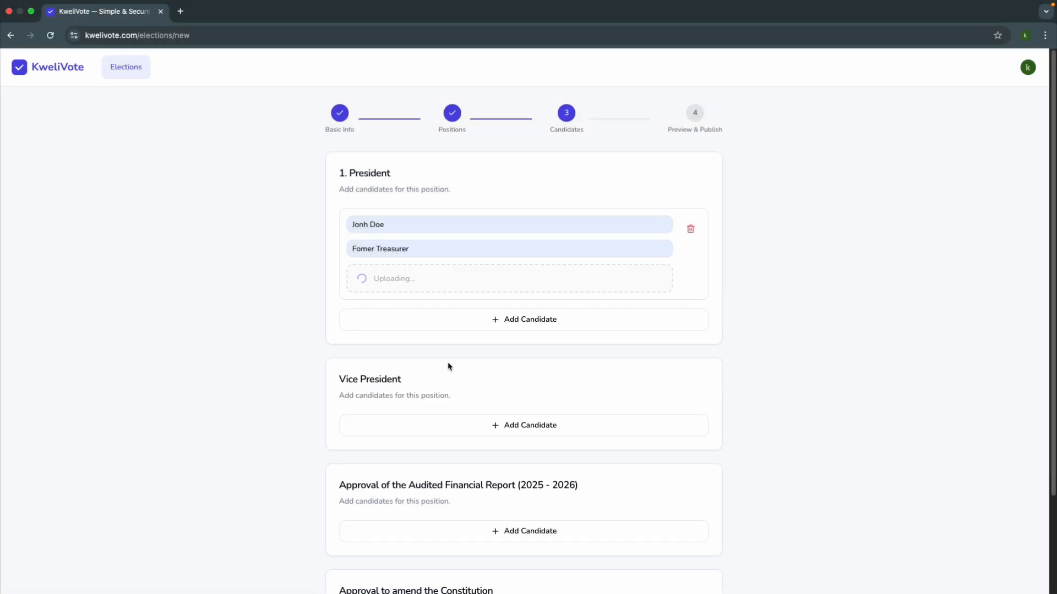
# Step: Add a second President candidate with the suggested full name, the description "Fomer Secretary", and the matching JPEG photo from Downloads
pyautogui.scroll(-1, 441, 363)
pyautogui.scroll(-2, 441, 363)
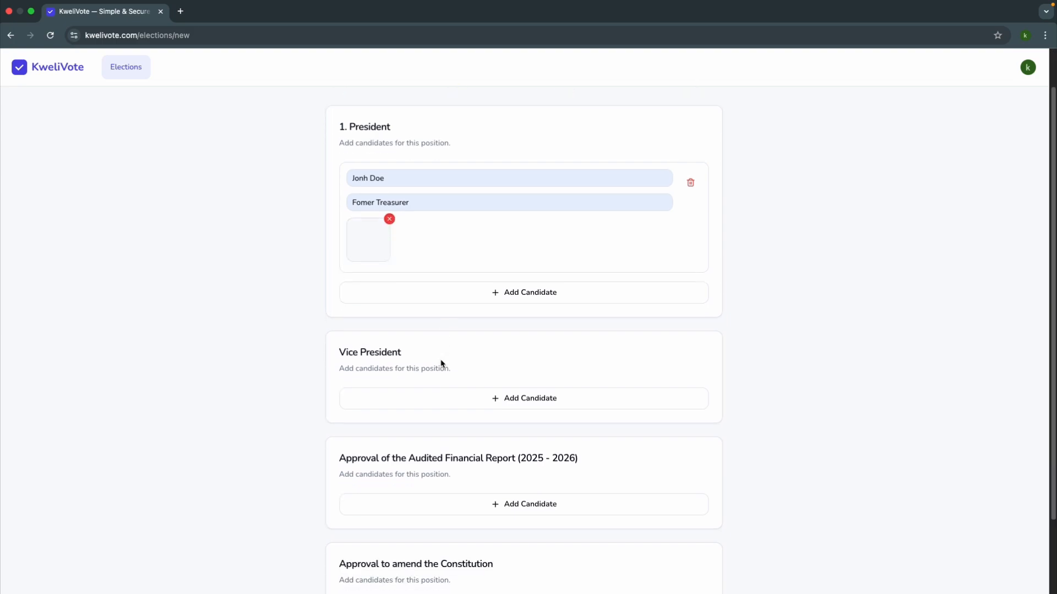
pyautogui.click(412, 296)
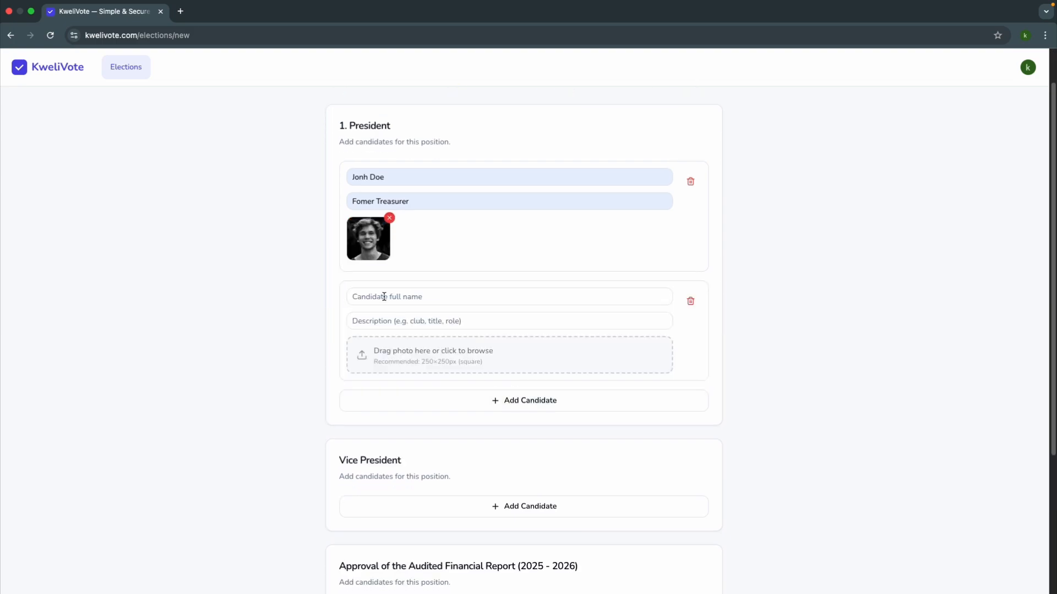
pyautogui.click(384, 297)
pyautogui.click(397, 319)
pyautogui.click(395, 320)
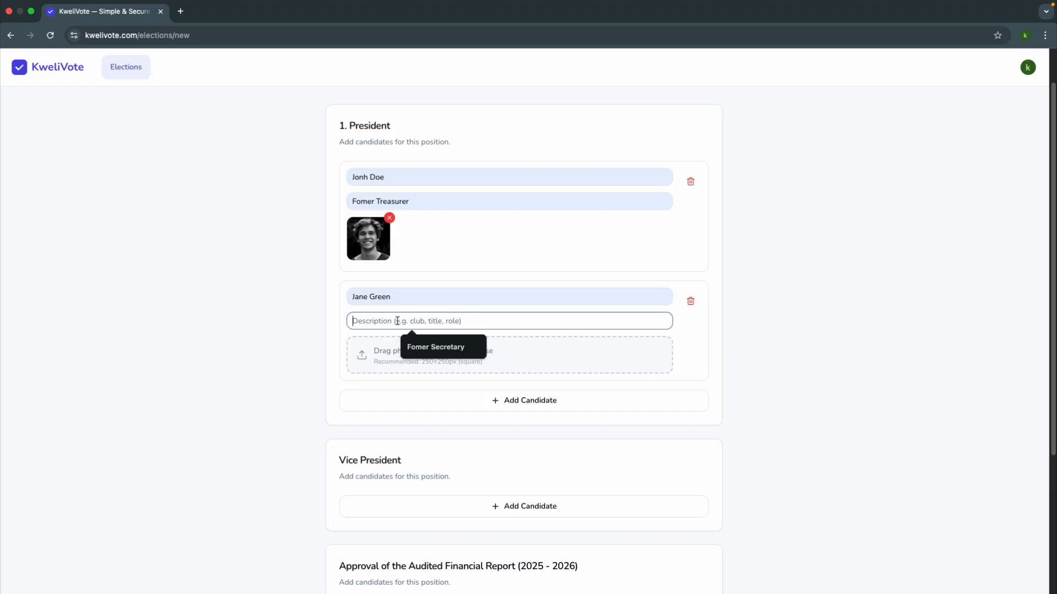
pyautogui.click(435, 347)
pyautogui.click(391, 358)
pyautogui.click(440, 323)
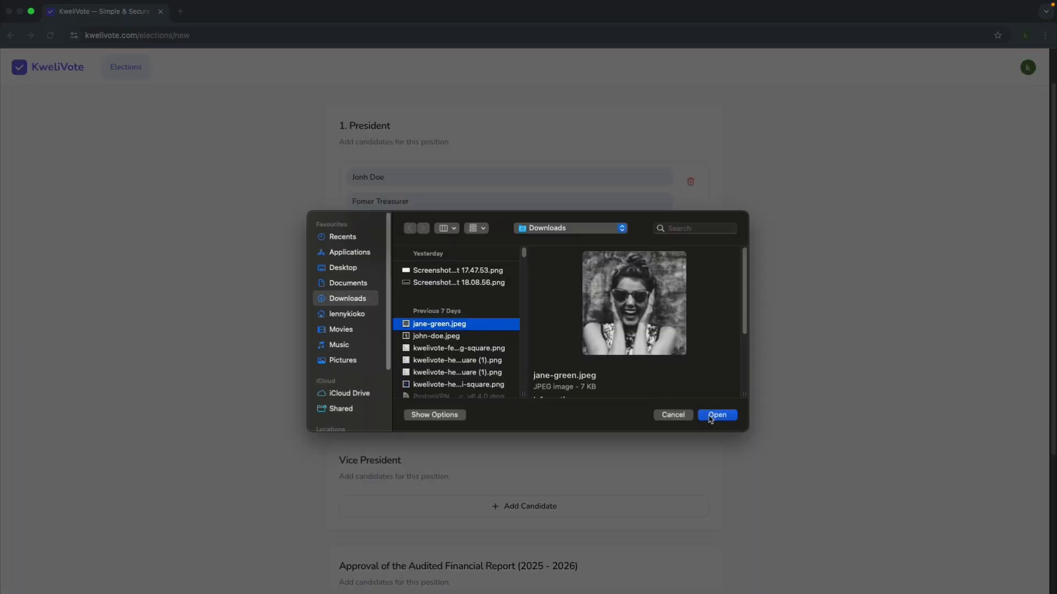
pyautogui.click(717, 414)
# Step: Add a Vice President candidate with a suggested full name, the description "New member", and the matching JPEG photo from Downloads
pyautogui.scroll(-4, 342, 361)
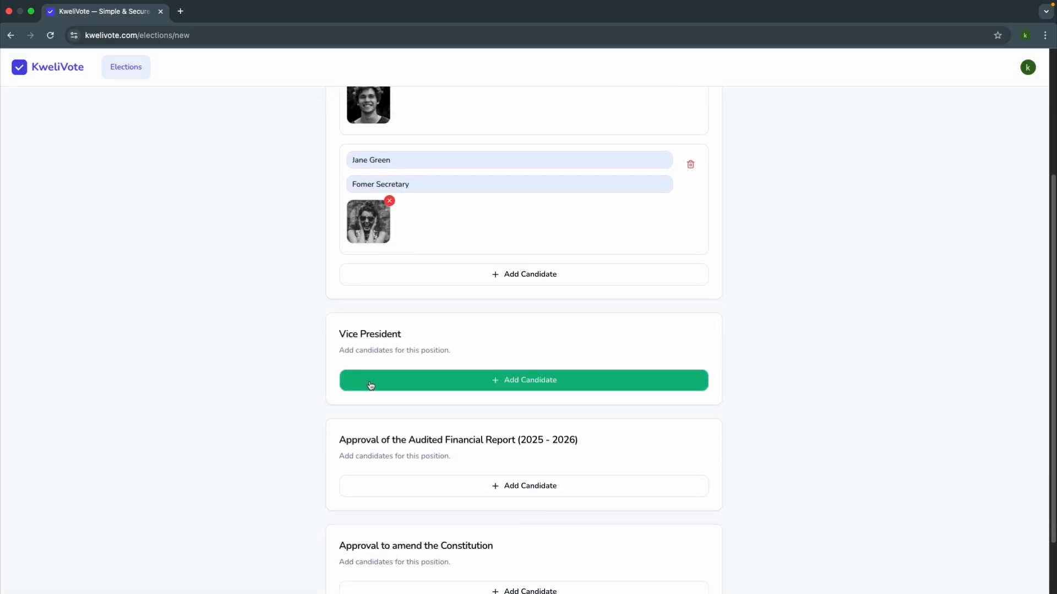
pyautogui.click(375, 386)
pyautogui.click(372, 384)
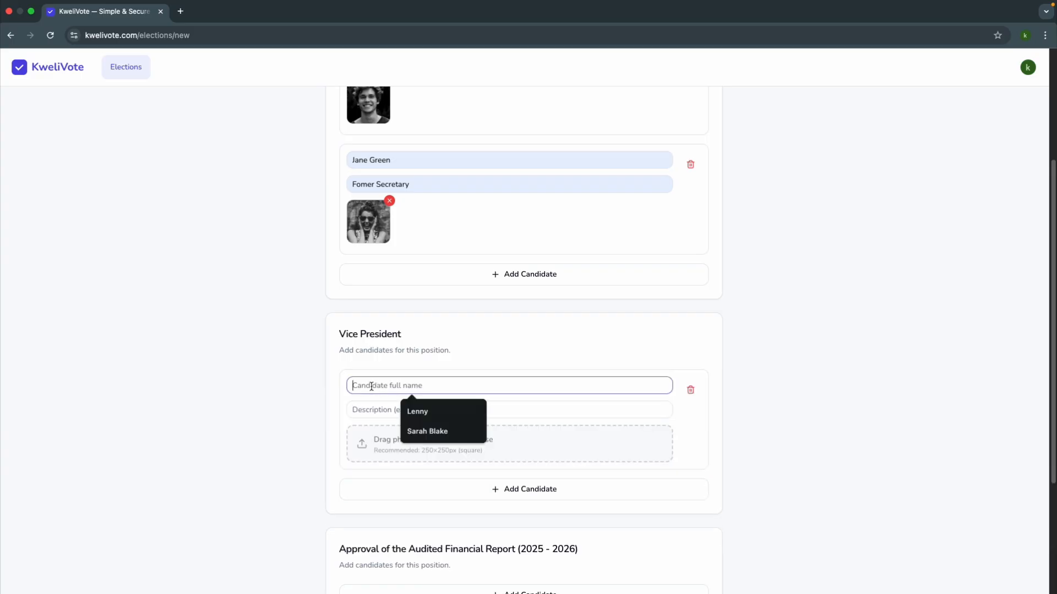
pyautogui.click(431, 431)
pyautogui.click(388, 412)
pyautogui.click(430, 436)
pyautogui.click(402, 438)
pyautogui.click(413, 366)
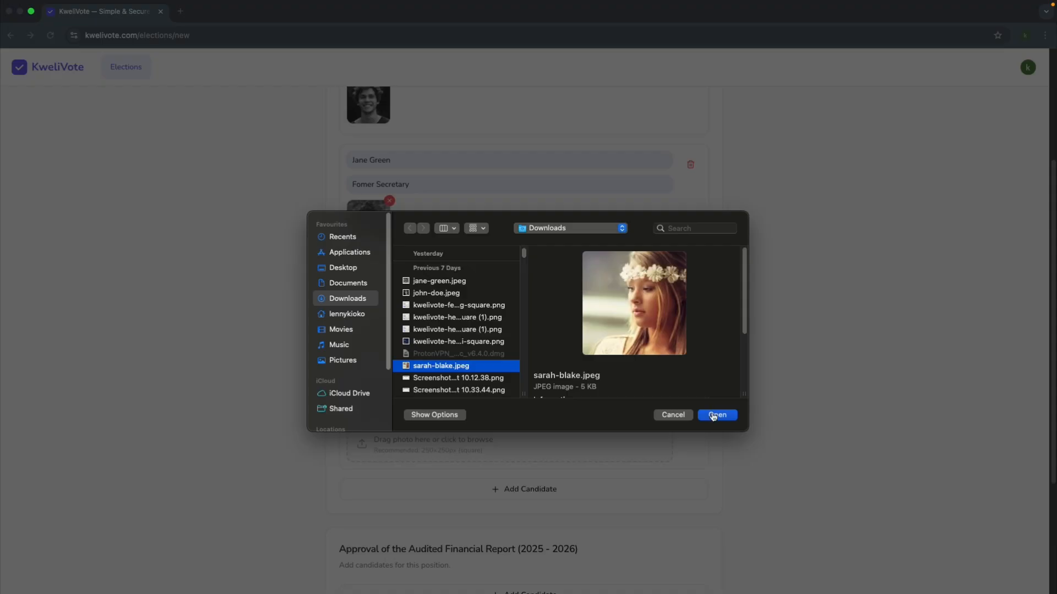
pyautogui.click(717, 417)
# Step: Add a second Vice President candidate with the candidate's full name, the description "Fomer Vice Secretary", and the candidate's photo
pyautogui.scroll(-5, 486, 399)
pyautogui.click(397, 326)
pyautogui.click(385, 328)
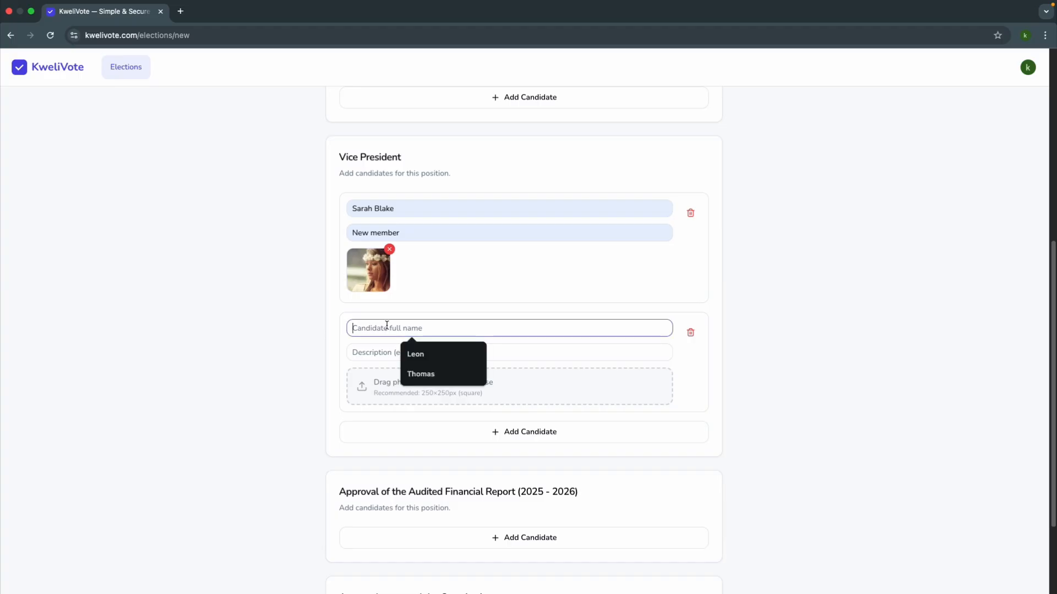
pyautogui.click(418, 372)
pyautogui.write('James')
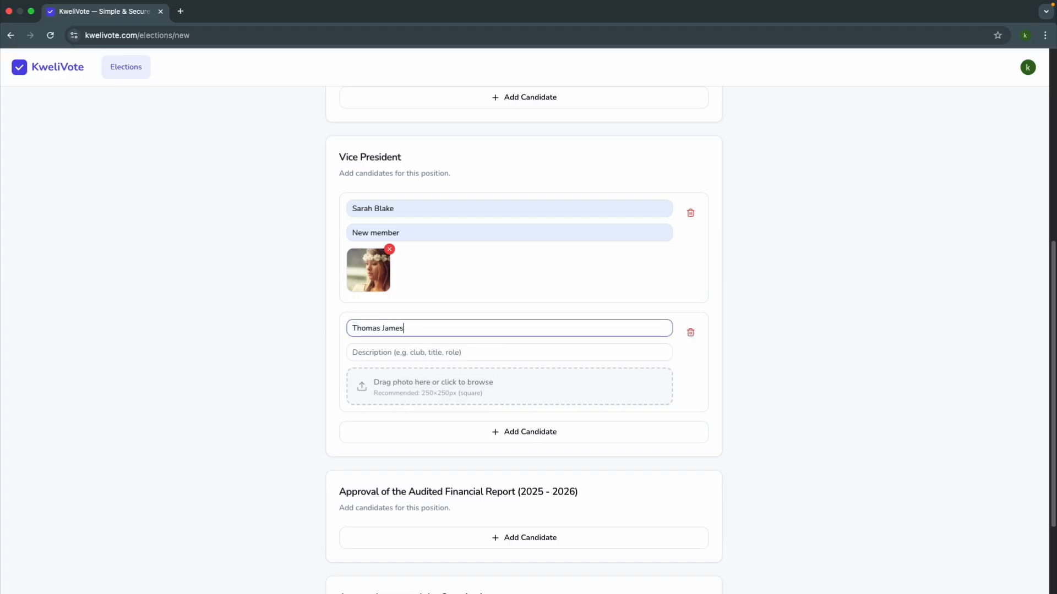
pyautogui.click(382, 351)
pyautogui.click(432, 398)
pyautogui.click(432, 398)
pyautogui.click(716, 416)
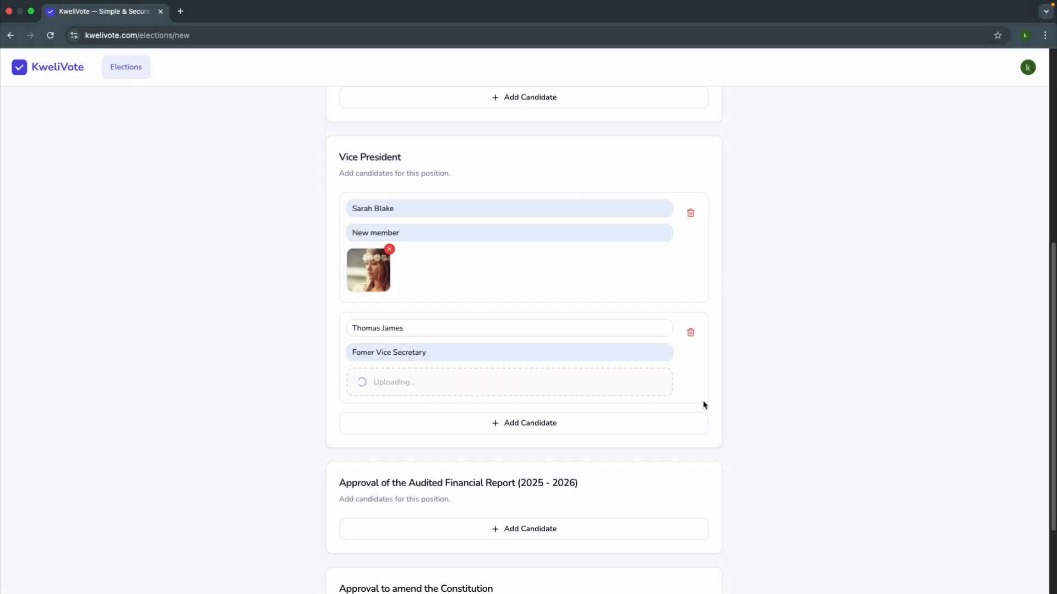
# Step: Add the choice "Yes, I approve" with the description "I approve the audited financial report" to the Audited Financial Report position
pyautogui.scroll(-3, 703, 406)
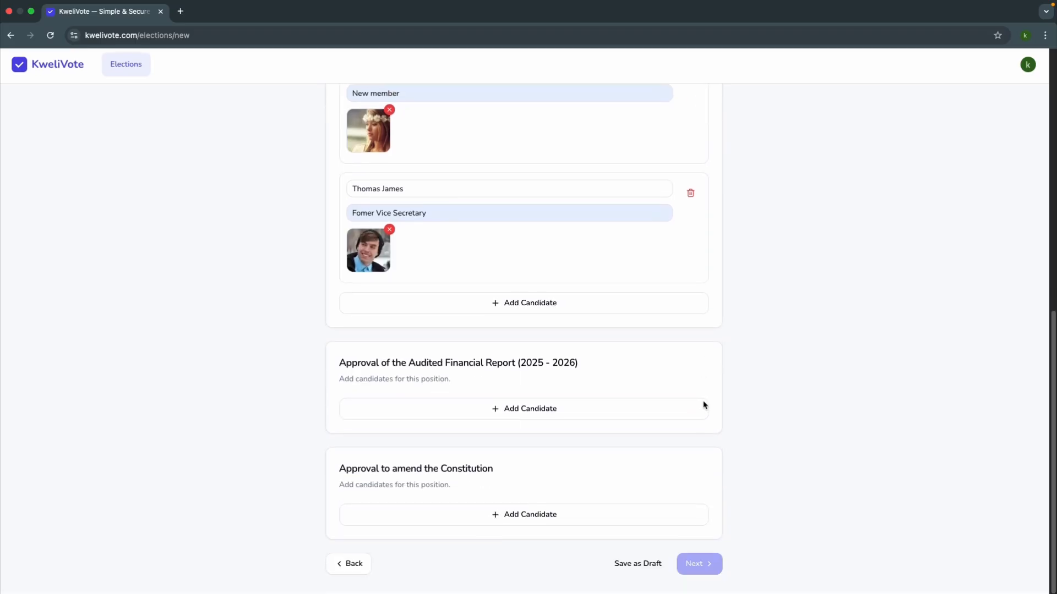
pyautogui.click(504, 413)
pyautogui.scroll(-2, 479, 412)
pyautogui.click(385, 306)
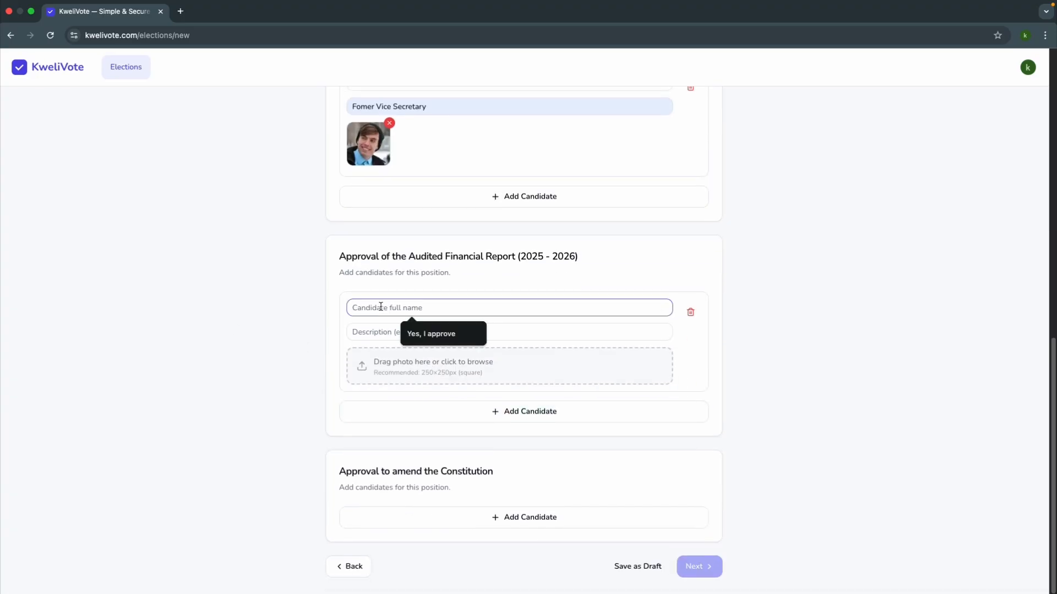
pyautogui.click(419, 336)
pyautogui.click(378, 331)
pyautogui.click(424, 377)
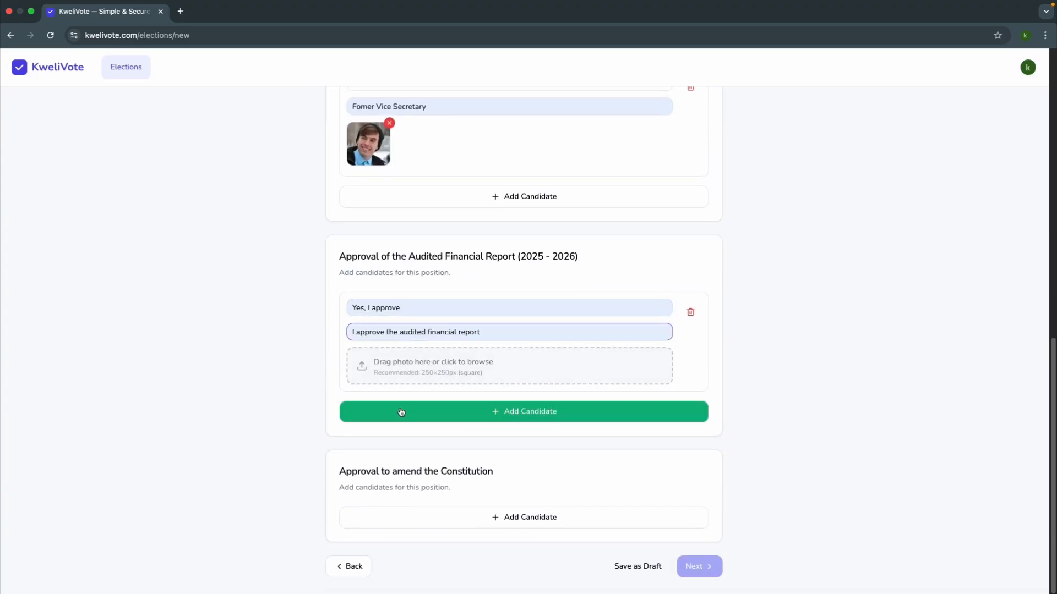
# Step: Add the choice "No, I do not approve" with the description "I disapprove the audited fiancial report" to the Audited Financial Report position
pyautogui.click(385, 412)
pyautogui.click(373, 417)
pyautogui.click(434, 443)
pyautogui.click(401, 441)
pyautogui.click(412, 465)
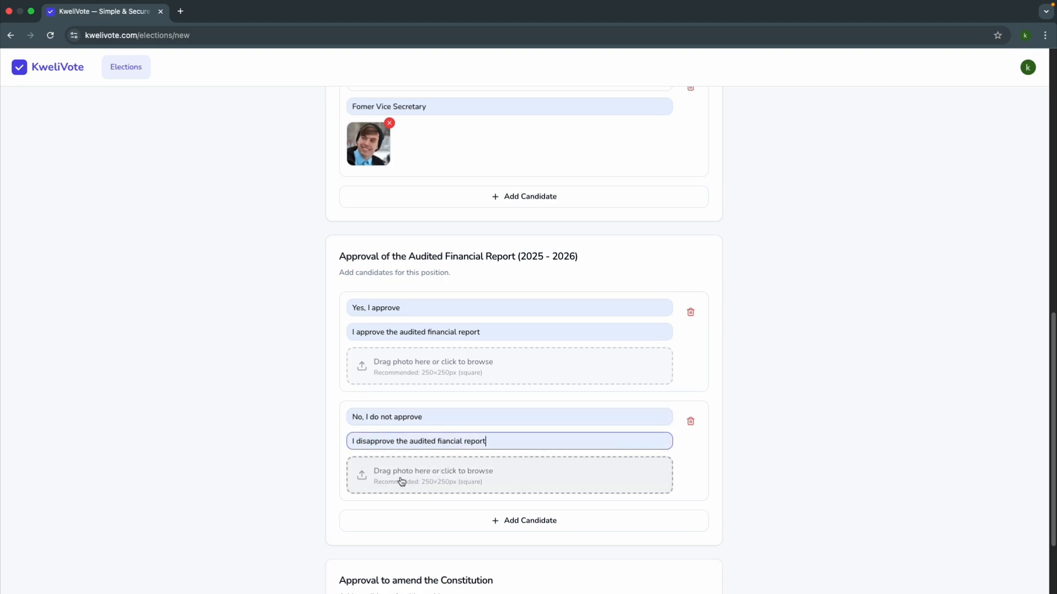
# Step: Add the choice "Yes, I approve" with the description "I approve the ammendment of the constitution" to the Constitution position
pyautogui.scroll(-2, 401, 481)
pyautogui.click(414, 520)
pyautogui.scroll(-2, 406, 514)
pyautogui.click(382, 412)
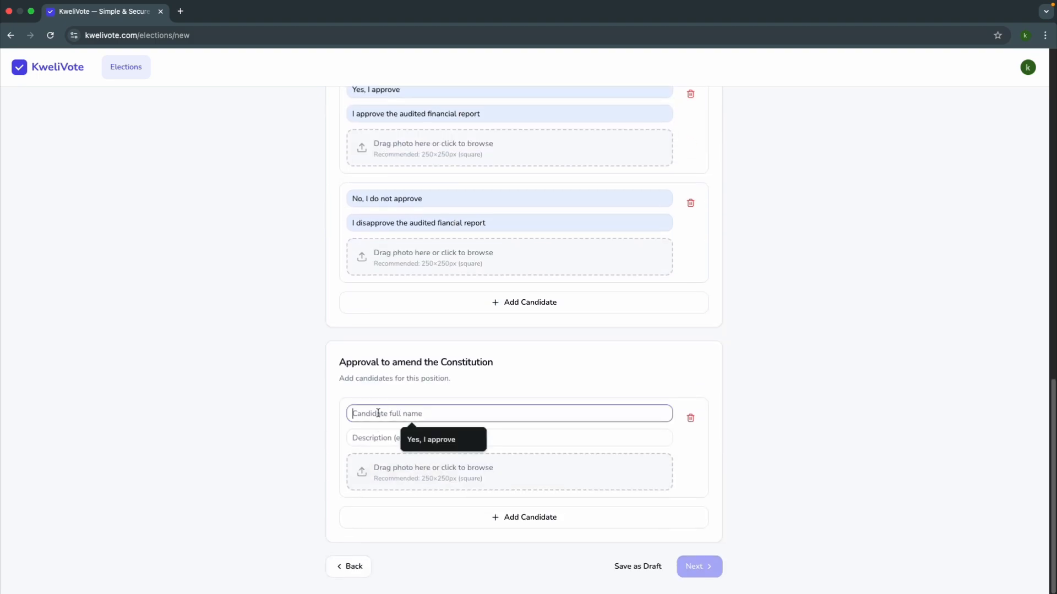
pyautogui.click(410, 439)
pyautogui.click(387, 440)
pyautogui.click(435, 464)
# Step: Add "No, I do not approve" with description "I disapprove the ammendment of the constitution" to the Constitution position, and continue to the review stage
pyautogui.click(401, 517)
pyautogui.scroll(-2, 391, 479)
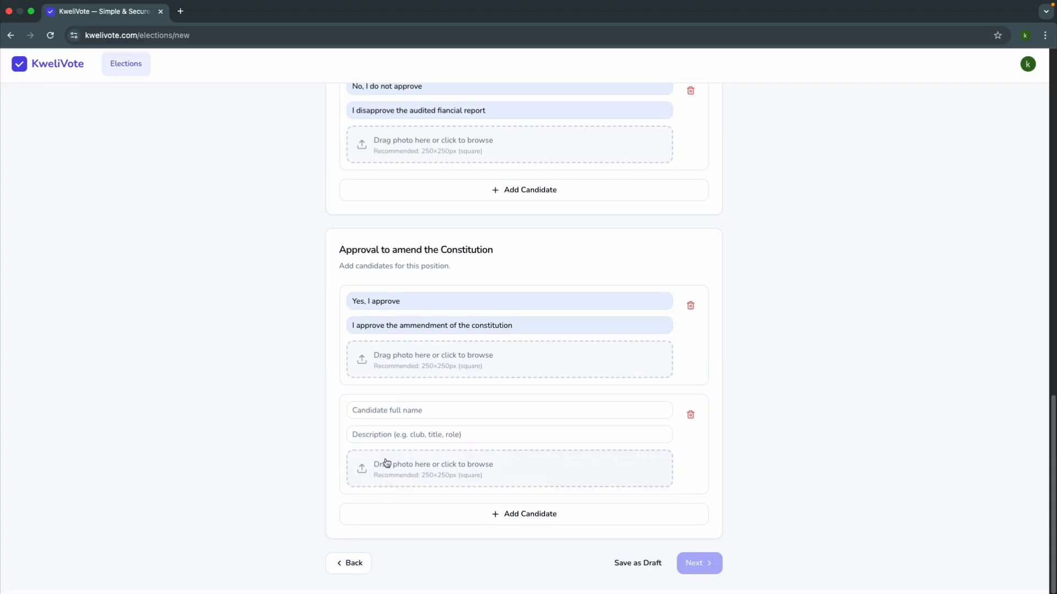
pyautogui.click(385, 413)
pyautogui.click(416, 442)
pyautogui.click(402, 441)
pyautogui.click(434, 463)
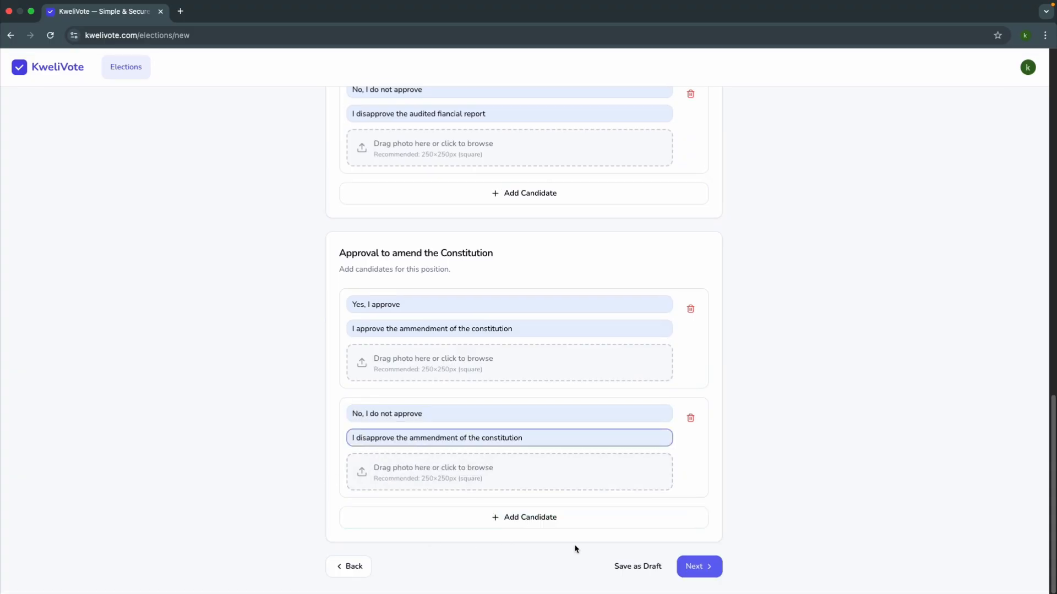
pyautogui.click(697, 567)
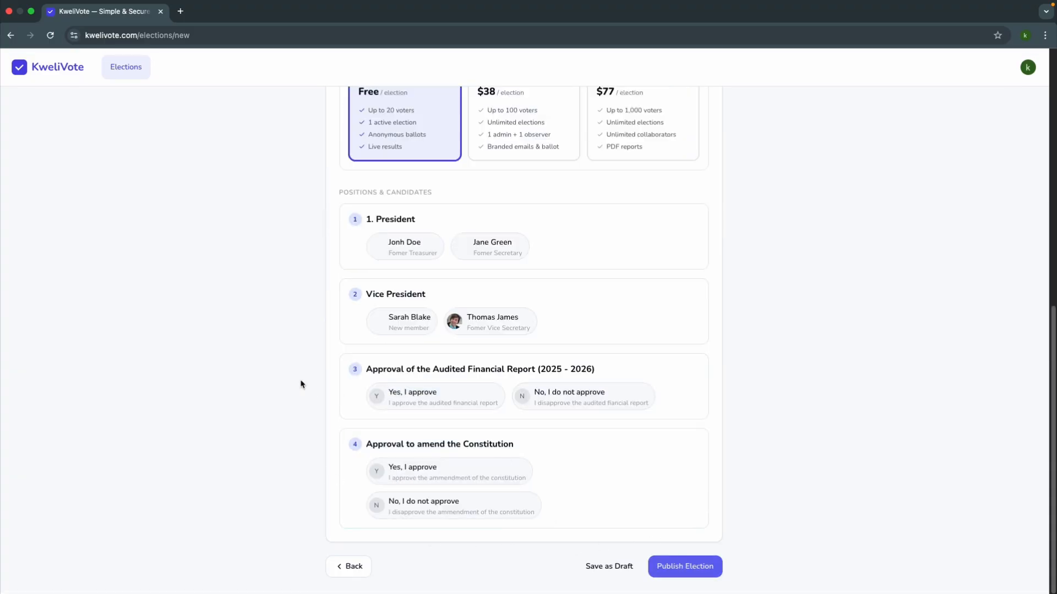
# Step: Review the election details, plan, positions and candidates, and publish the election on the Free plan
pyautogui.scroll(5, 299, 382)
pyautogui.scroll(5, 293, 309)
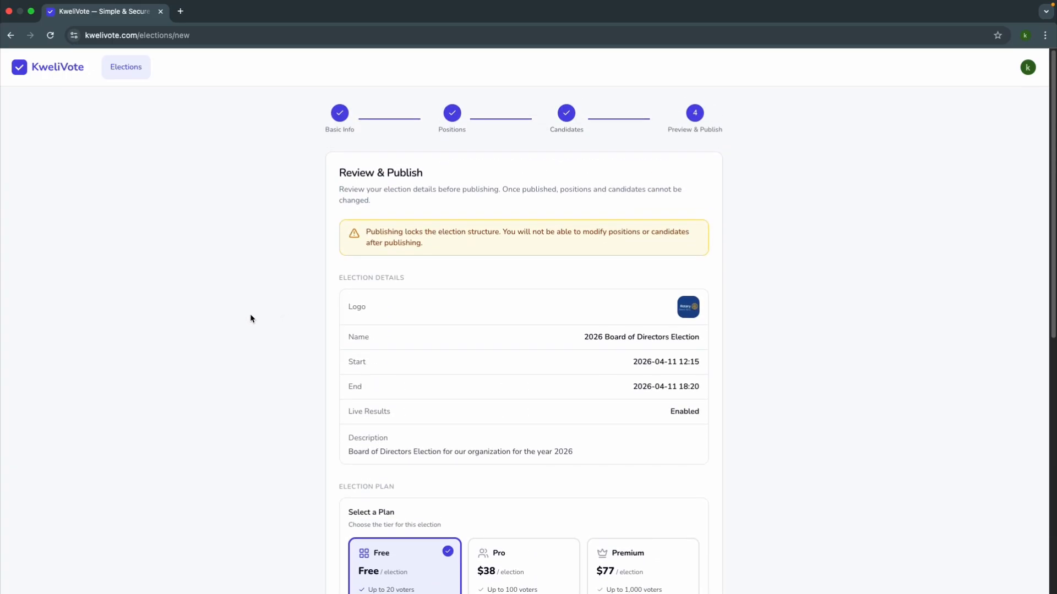
pyautogui.scroll(-2, 251, 318)
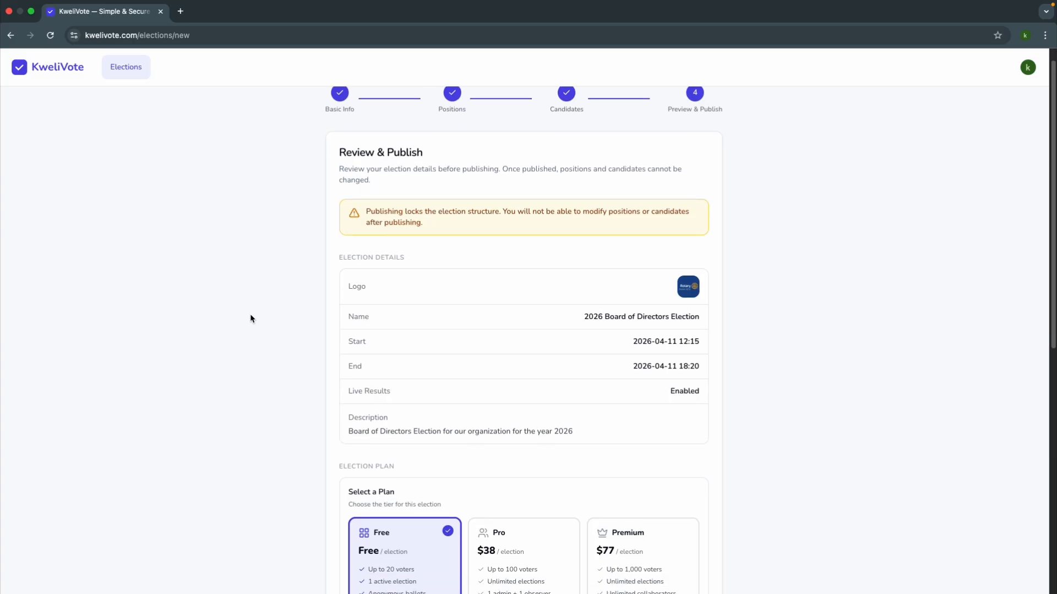
pyautogui.scroll(2, 251, 318)
pyautogui.scroll(-5, 250, 318)
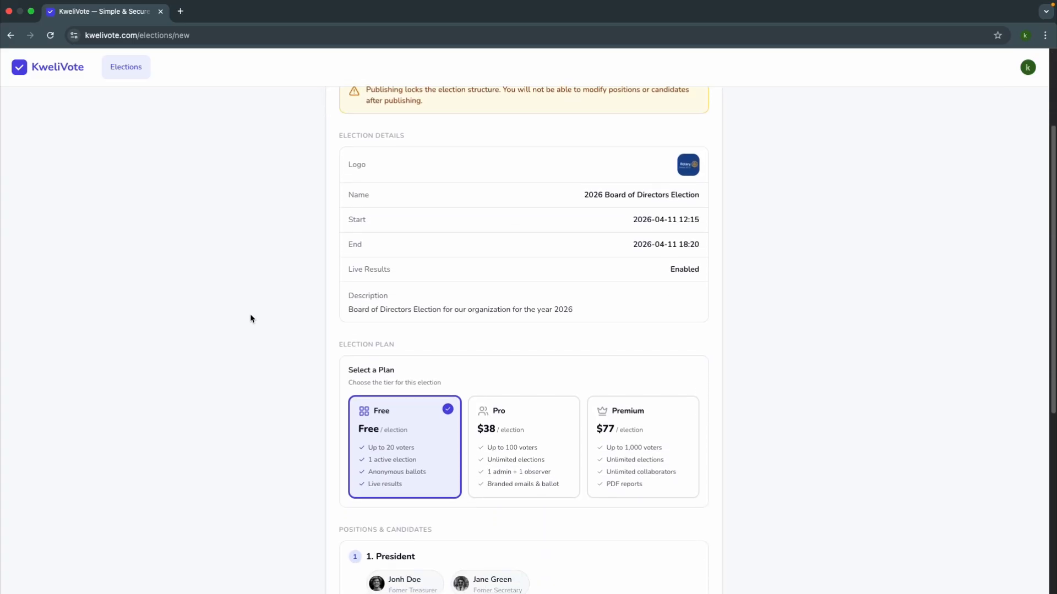
pyautogui.scroll(-1, 250, 318)
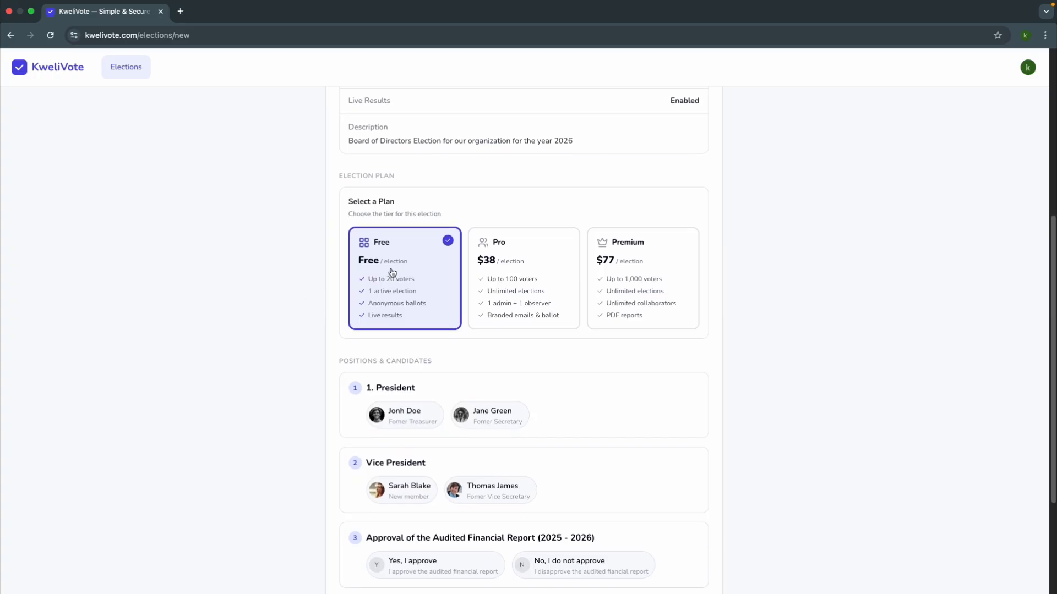
pyautogui.scroll(-1, 295, 295)
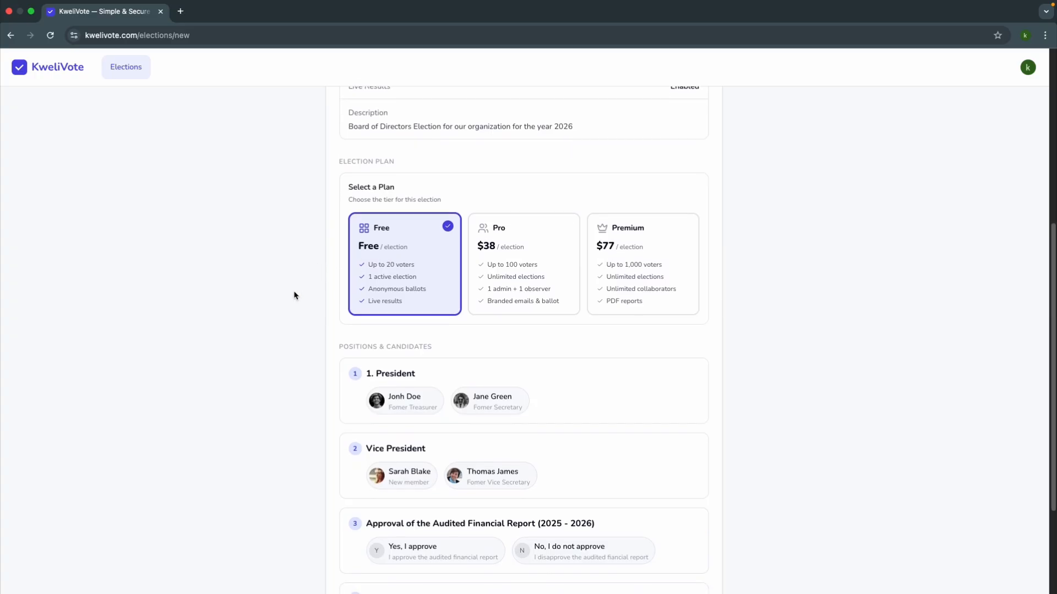
pyautogui.scroll(-5, 295, 295)
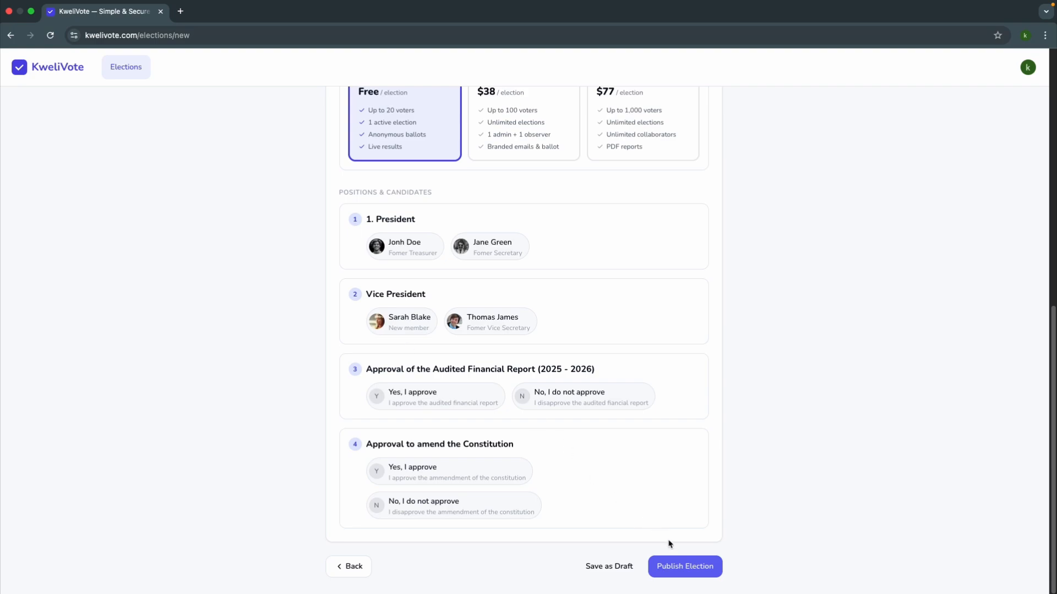
pyautogui.click(677, 570)
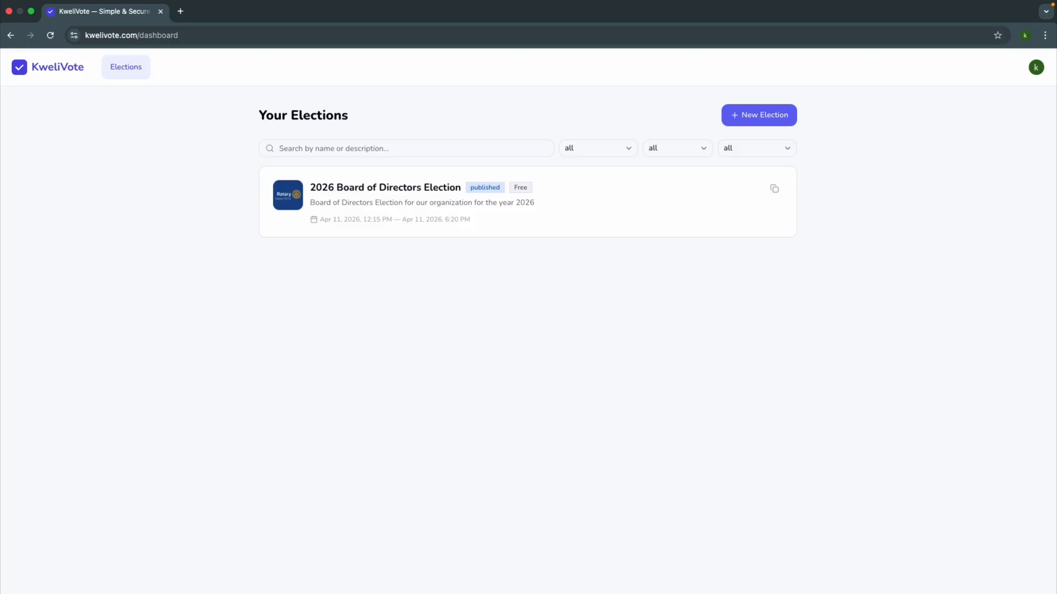
# Step: Open the published 2026 Board of Directors Election and examine its statistics, current plan, positions and candidates
pyautogui.click(407, 206)
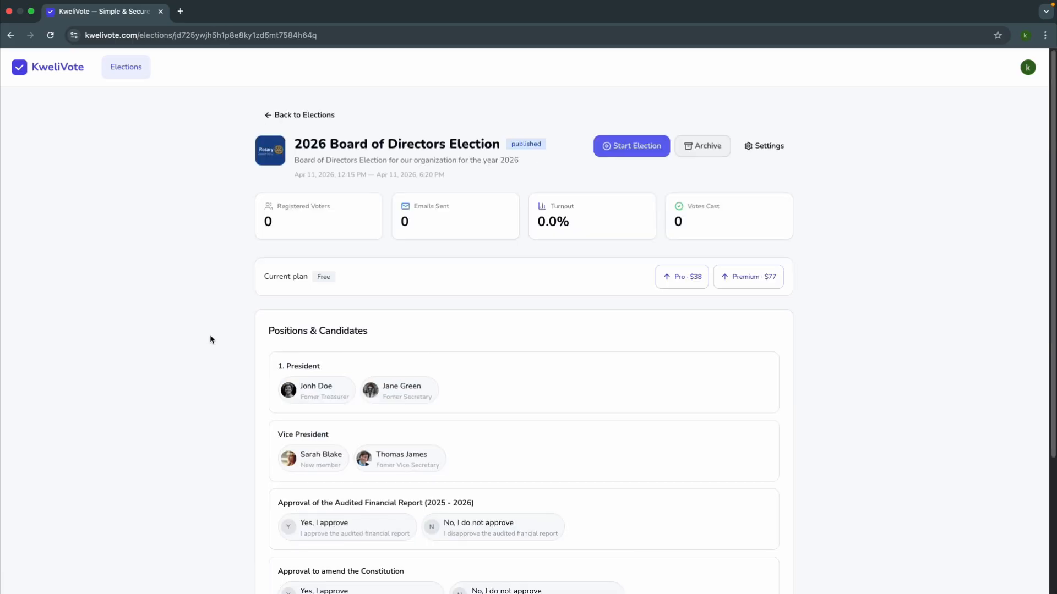
pyautogui.scroll(-3, 210, 336)
pyautogui.scroll(-2, 210, 337)
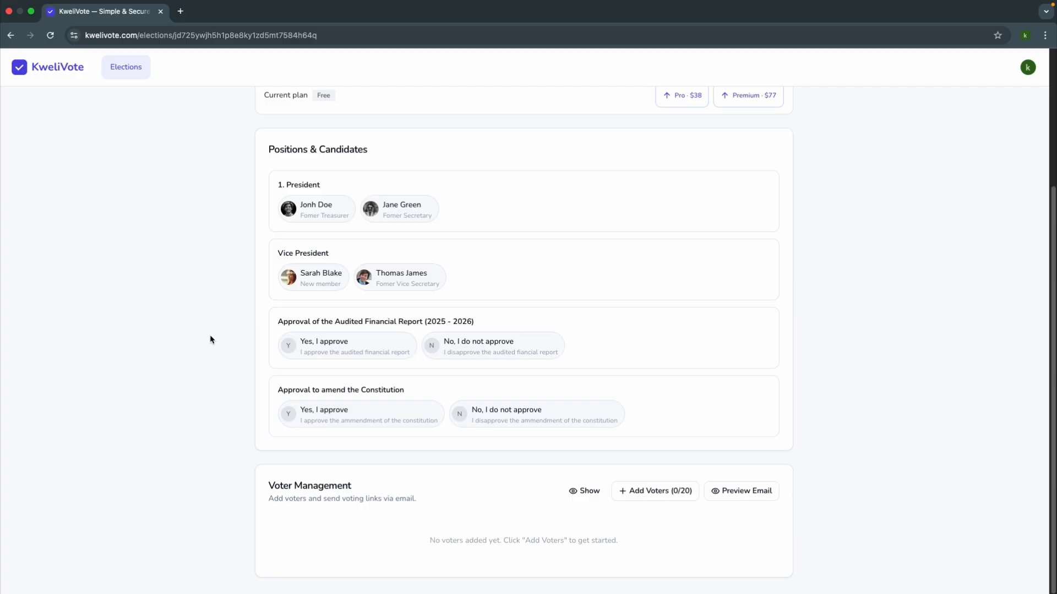
pyautogui.scroll(5, 209, 337)
pyautogui.scroll(-4, 210, 335)
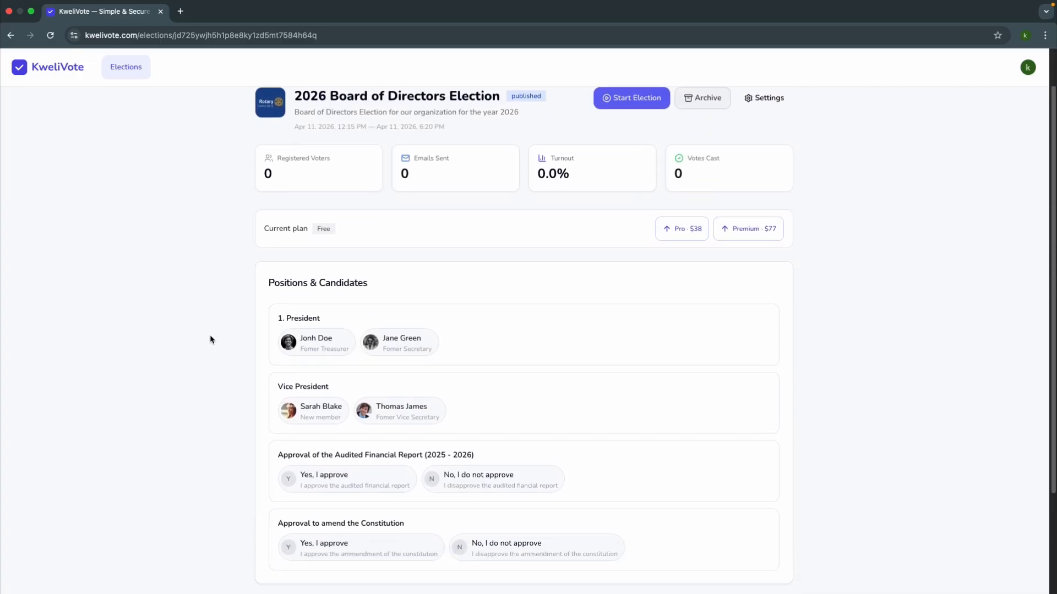
pyautogui.scroll(3, 210, 335)
pyautogui.scroll(1, 210, 337)
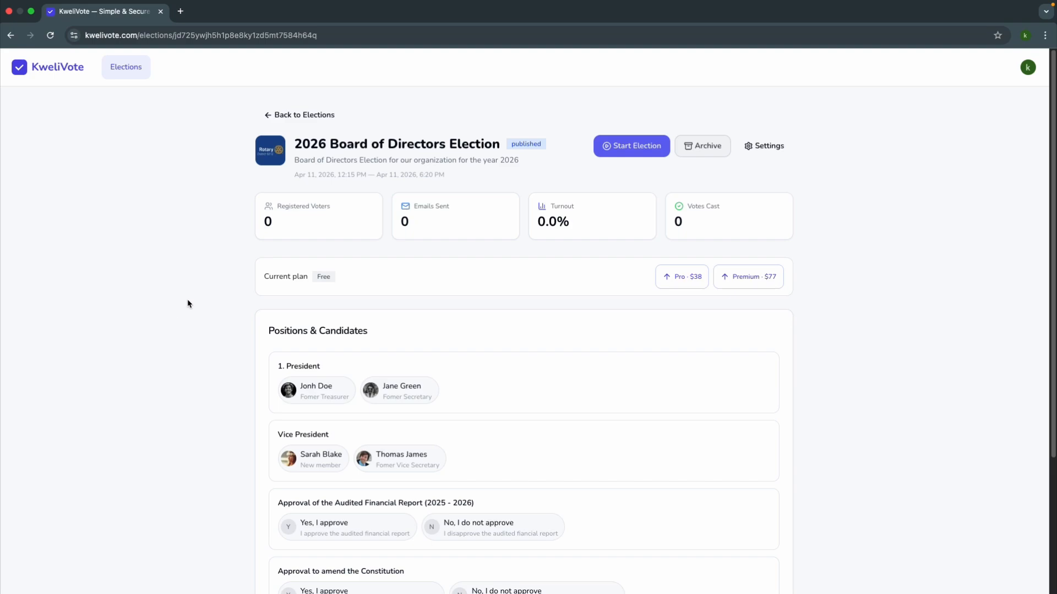
# Step: Start adding voters to the election from its voter management section
pyautogui.scroll(-1, 187, 300)
pyautogui.scroll(1, 187, 300)
pyautogui.scroll(-3, 191, 323)
pyautogui.scroll(-3, 191, 323)
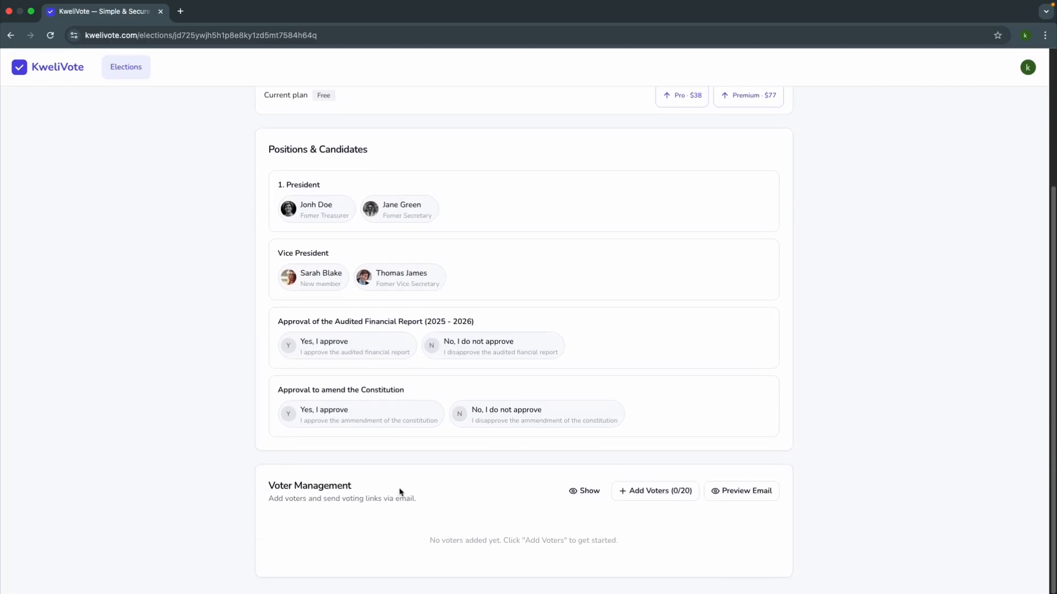
pyautogui.click(640, 495)
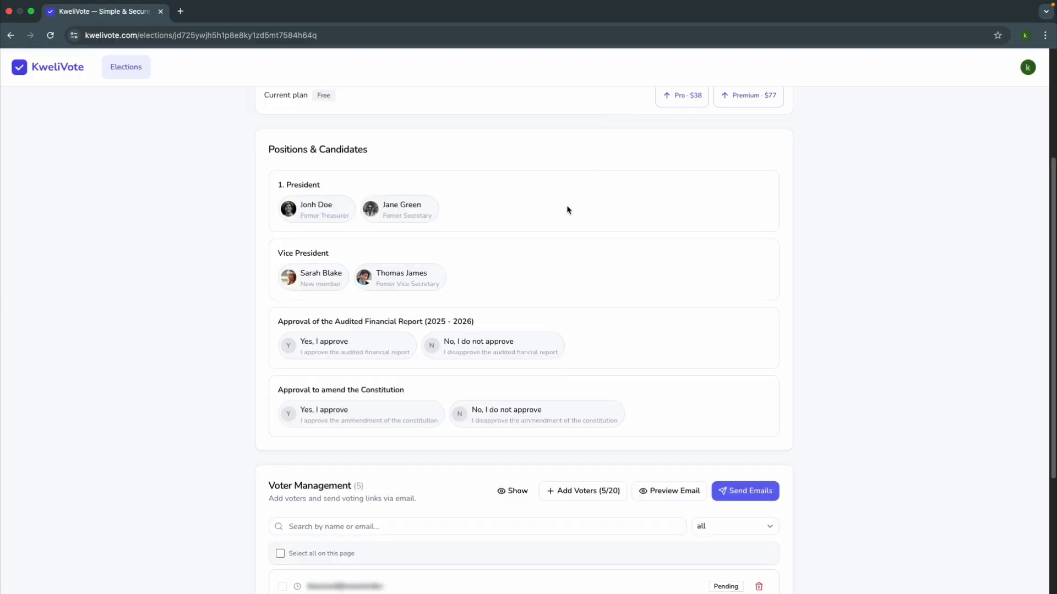
# Step: Preview the invitation email for the voters, read through it, and close the preview
pyautogui.scroll(-4, 565, 359)
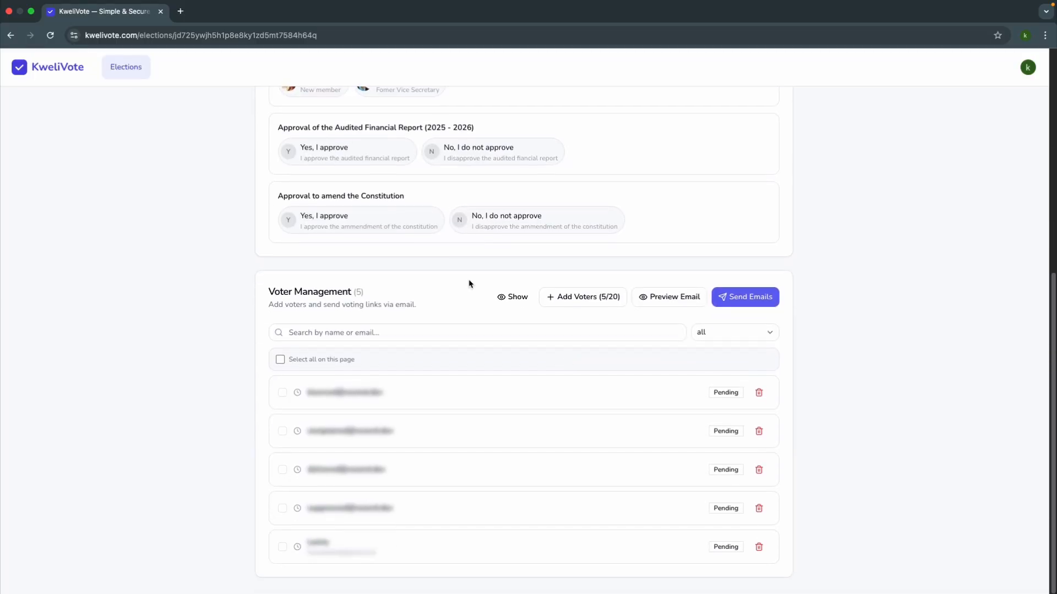
pyautogui.click(669, 301)
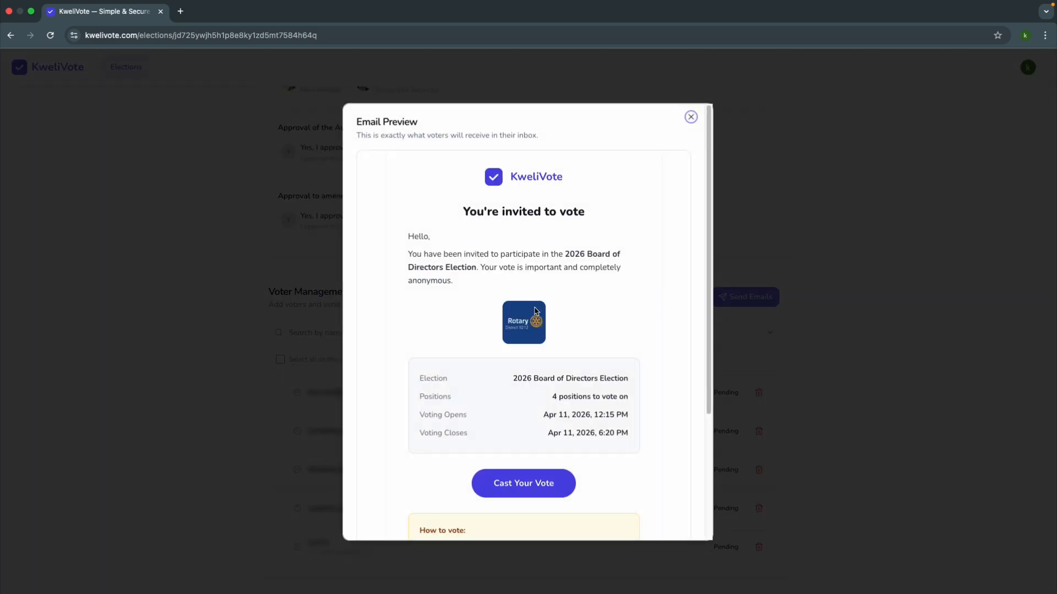
pyautogui.scroll(-3, 437, 318)
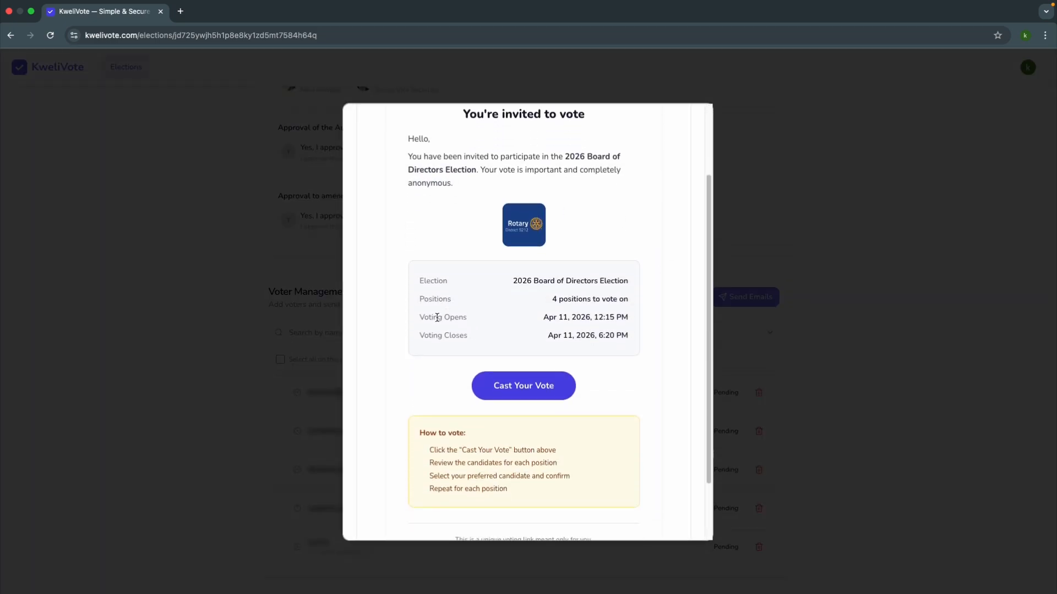
pyautogui.scroll(3, 437, 319)
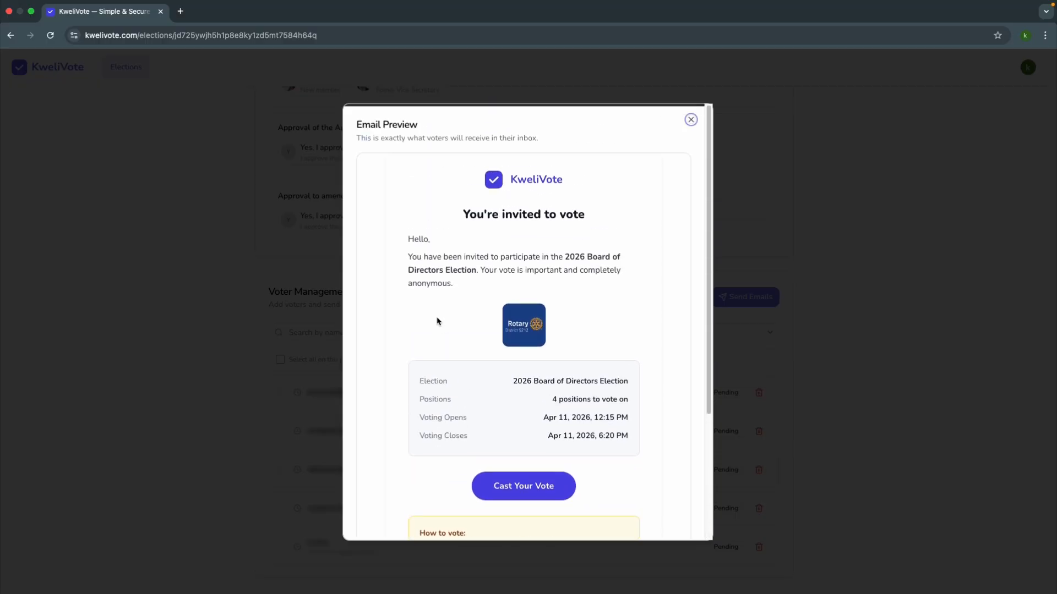
pyautogui.click(690, 117)
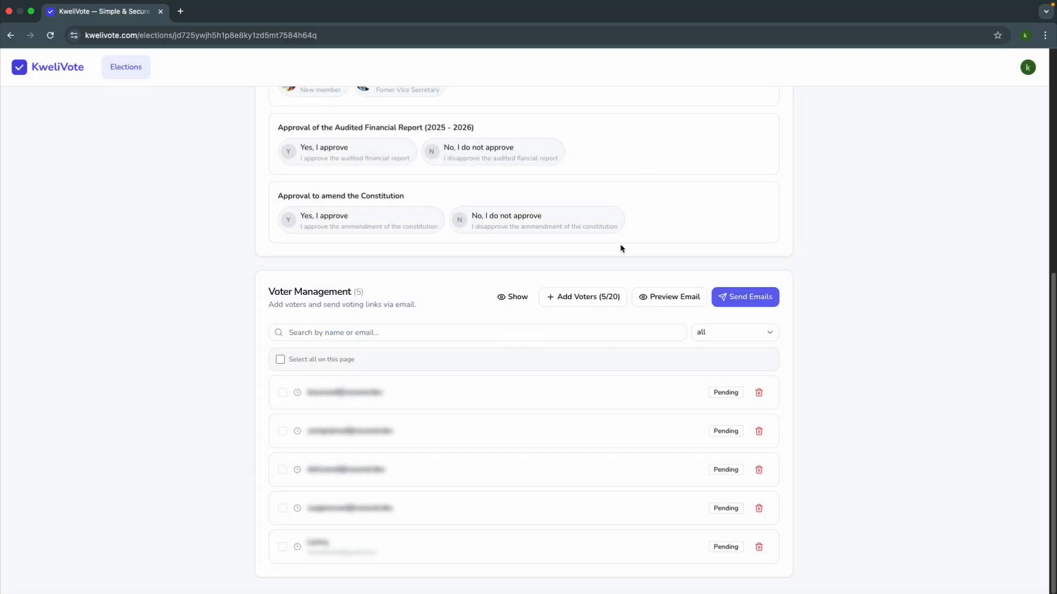
# Step: Send the voting link emails to the 5 registered voters and dismiss the confirmation message
pyautogui.click(726, 297)
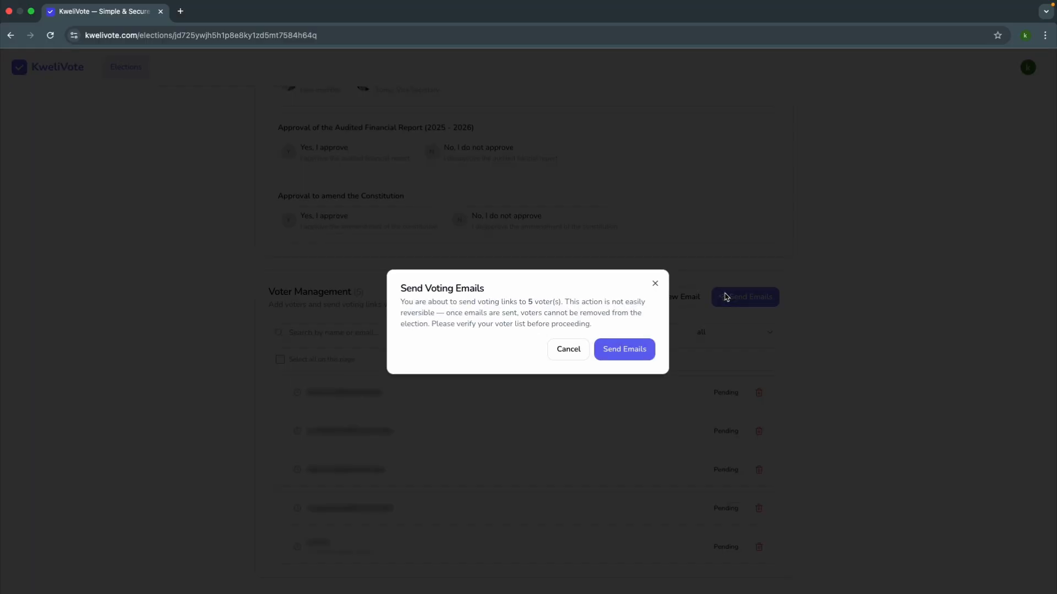
pyautogui.click(629, 350)
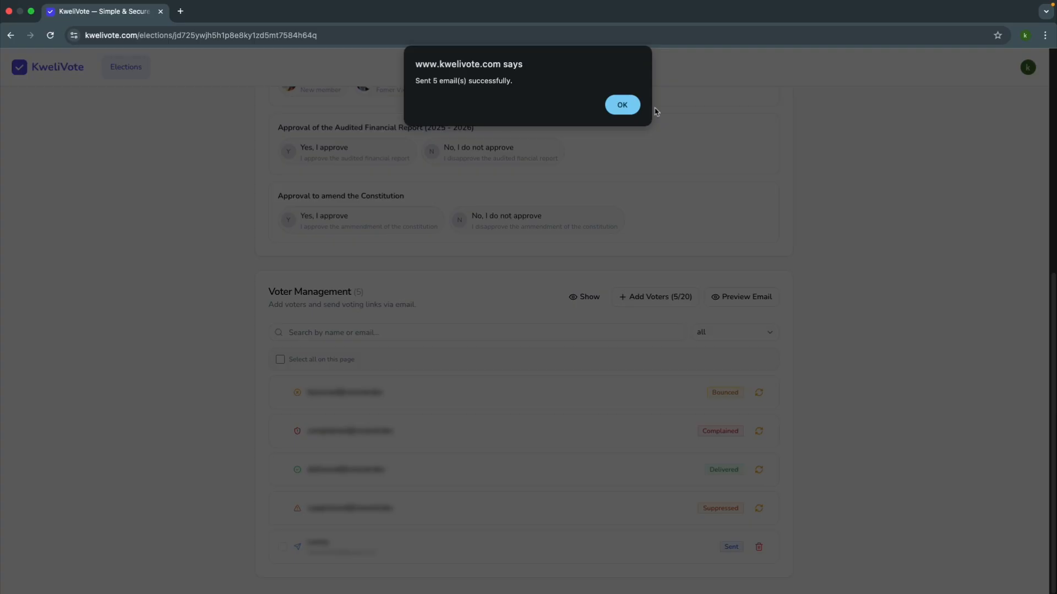
pyautogui.click(625, 110)
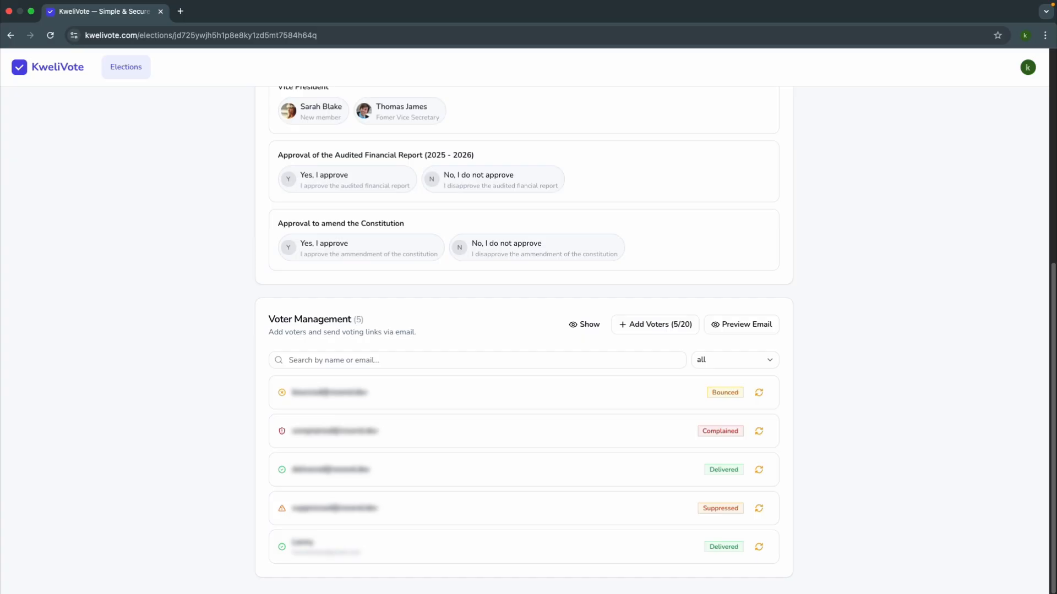
# Step: Open the settings of the 2026 Board of Directors Election
pyautogui.scroll(10, 185, 389)
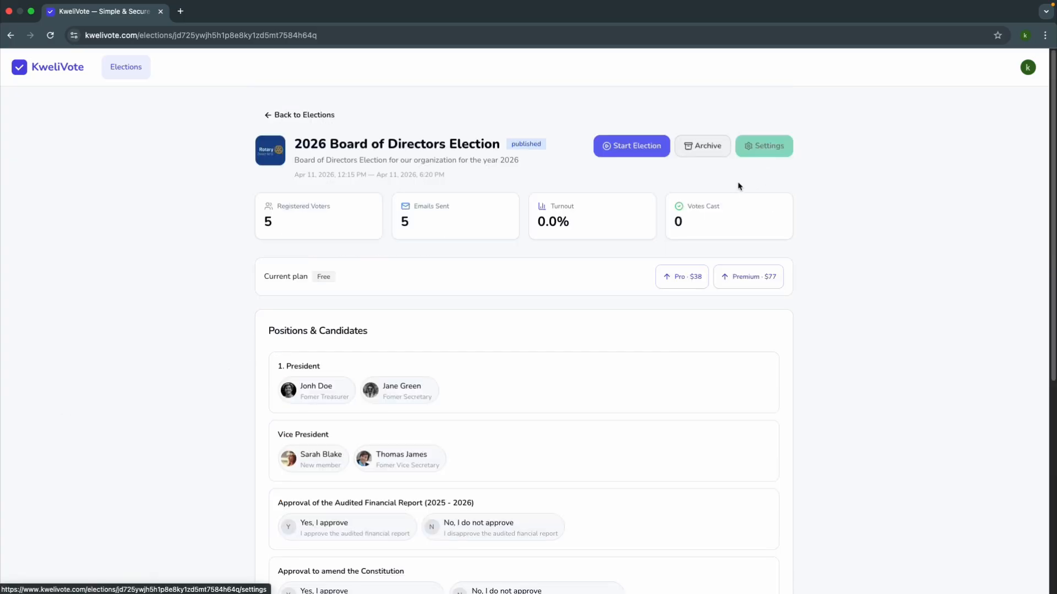
pyautogui.click(758, 148)
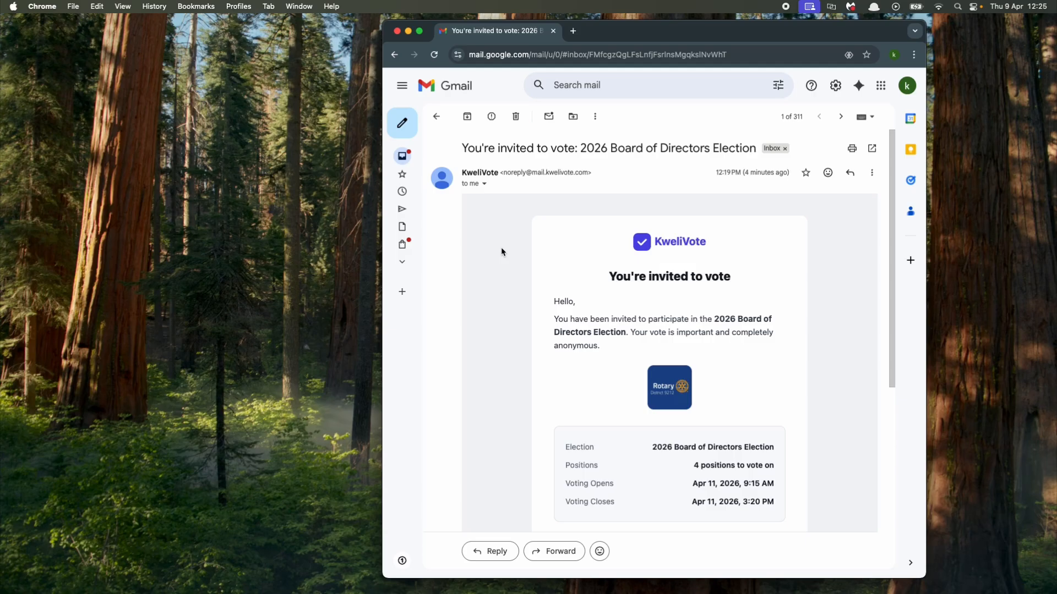
# Step: Open the voting page from the 2026 Board of Directors Election invitation email
pyautogui.scroll(-5, 501, 248)
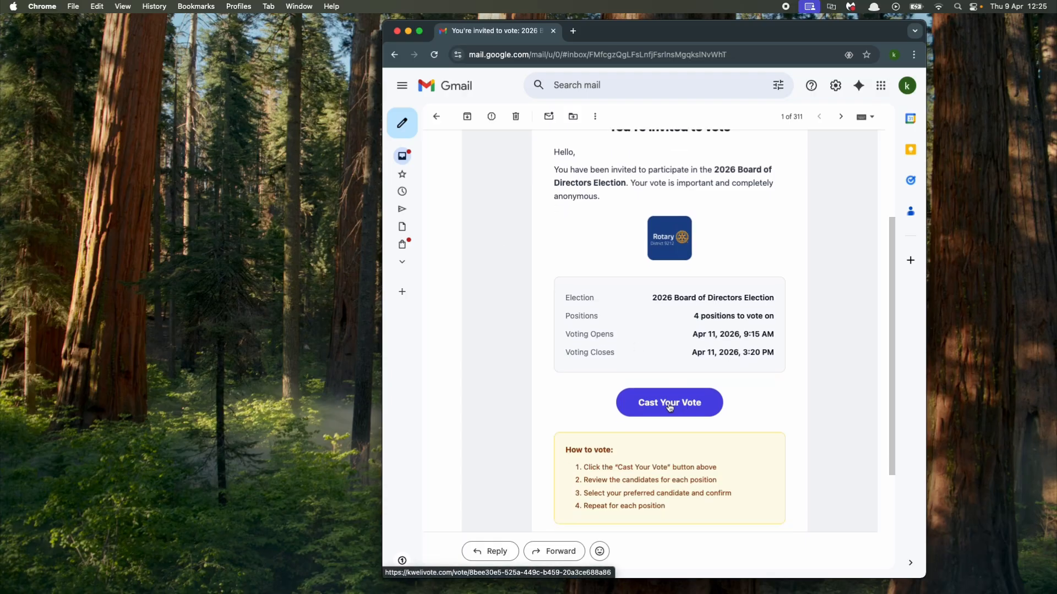
pyautogui.click(669, 406)
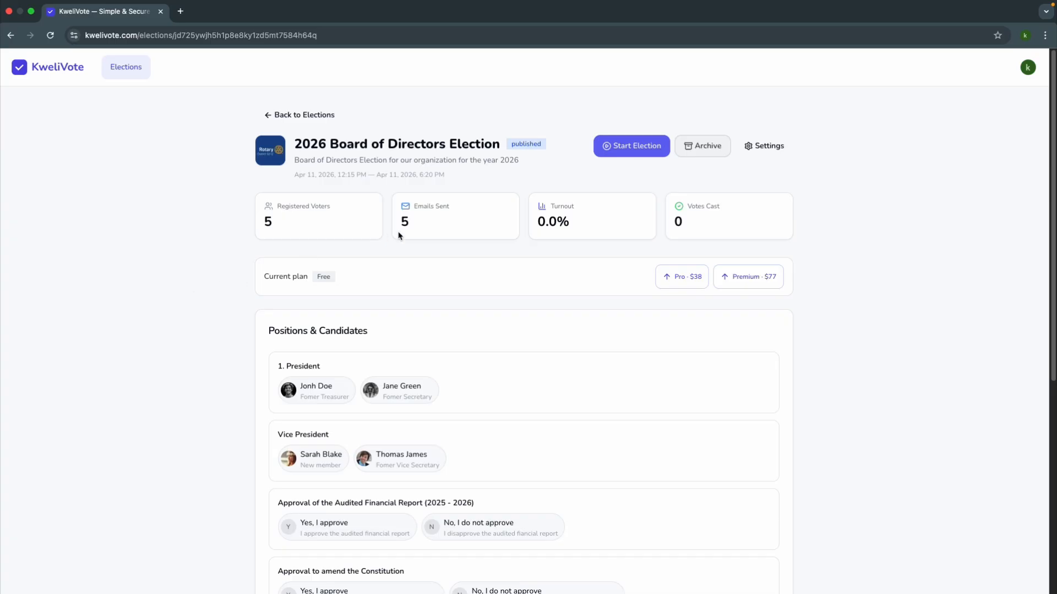
# Step: Start the 2026 Board of Directors Election in KweliVote, confirm opening it for voting, and open its live results
pyautogui.click(629, 151)
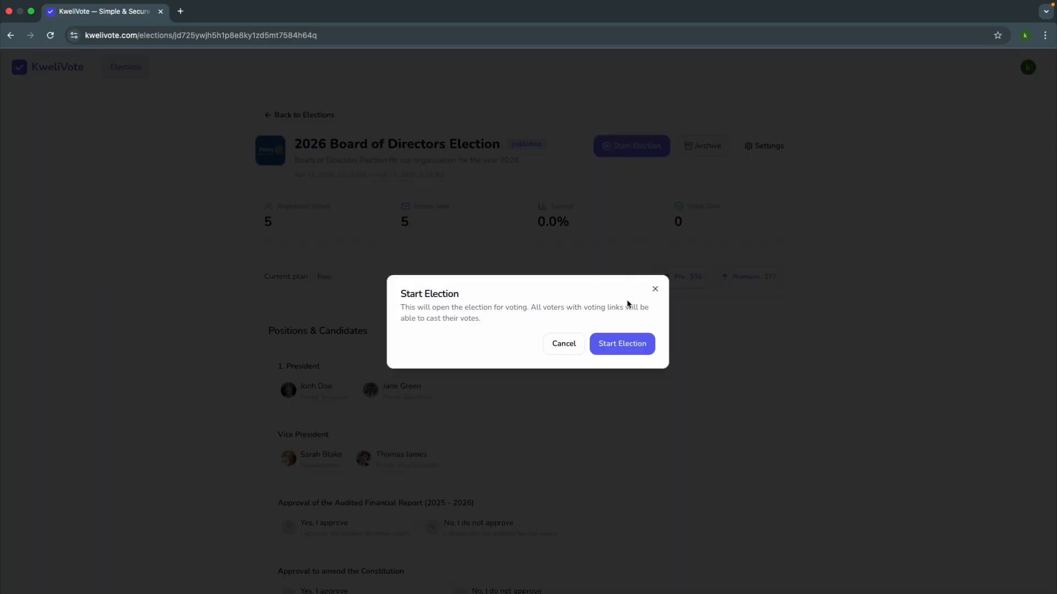
pyautogui.click(613, 351)
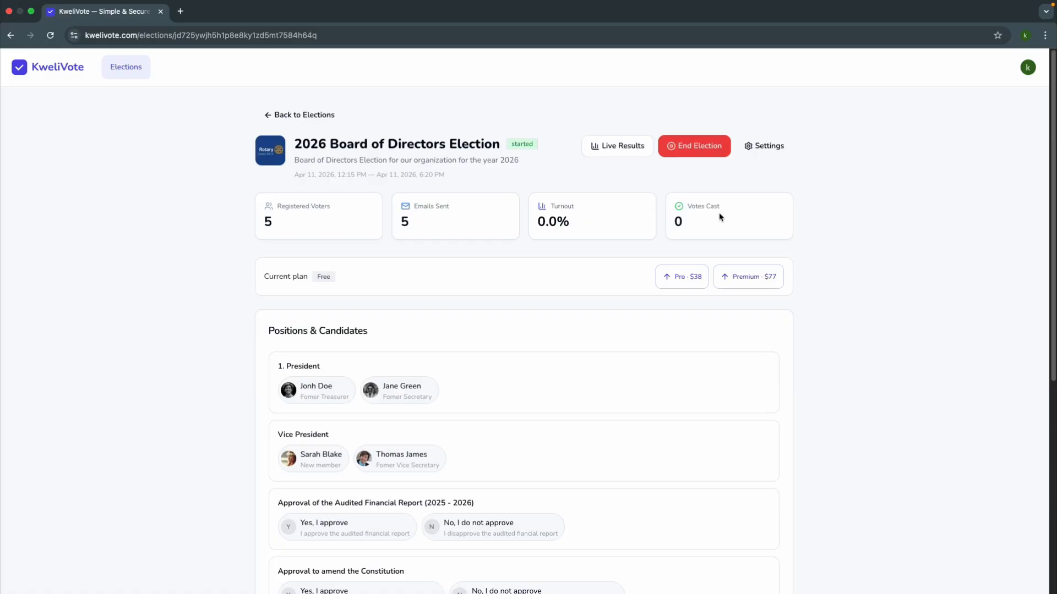
pyautogui.click(622, 154)
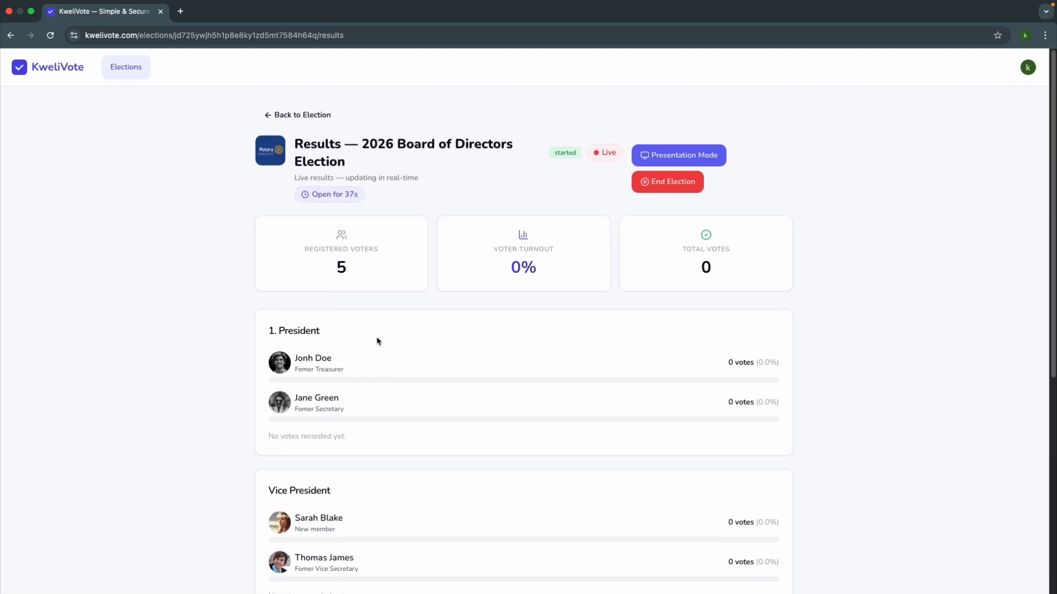
# Step: On the voter's ballot, submit votes for the first-listed President candidate and the second-listed Vice President candidate
pyautogui.hotkey('ctrl', 'Left')
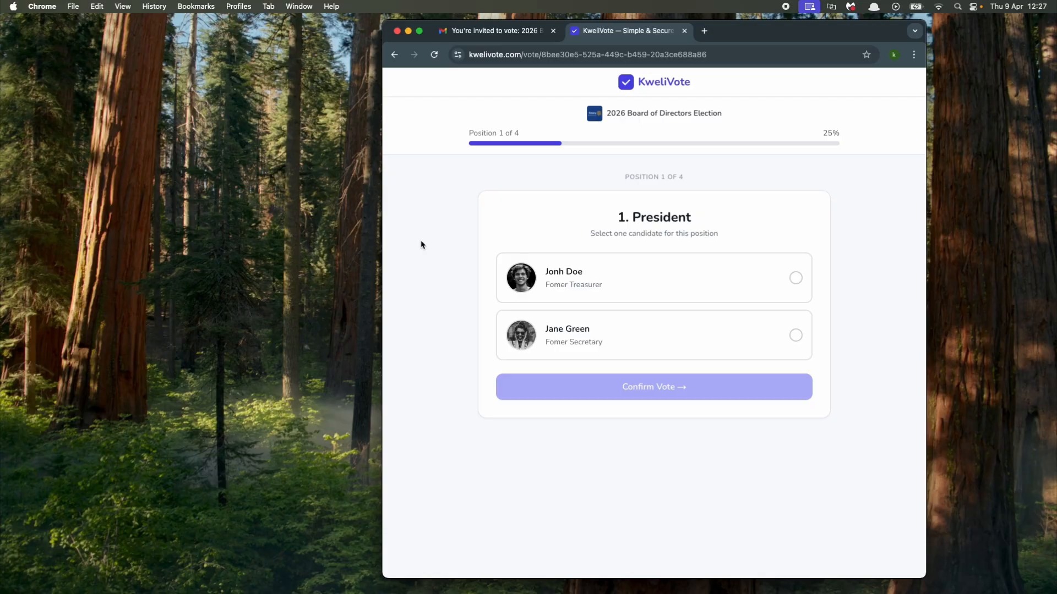
pyautogui.click(674, 284)
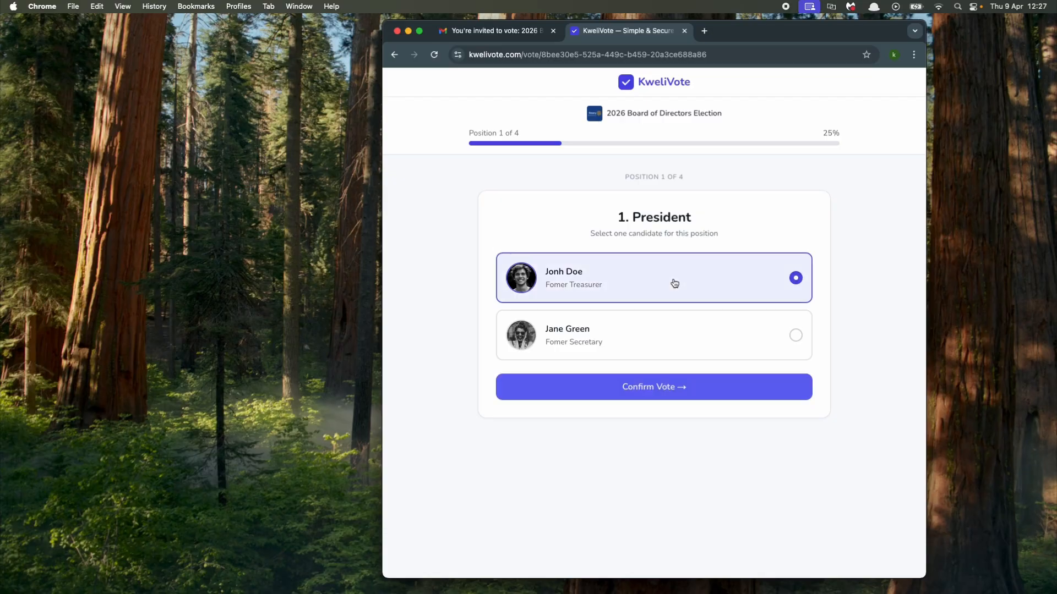
pyautogui.click(655, 388)
pyautogui.click(696, 384)
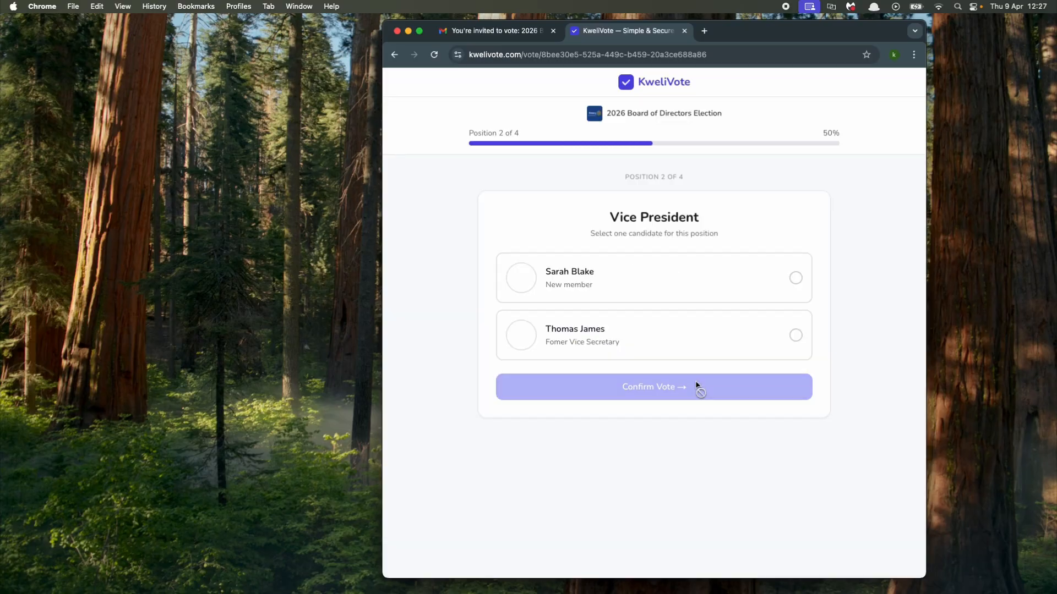
pyautogui.click(653, 352)
pyautogui.click(655, 387)
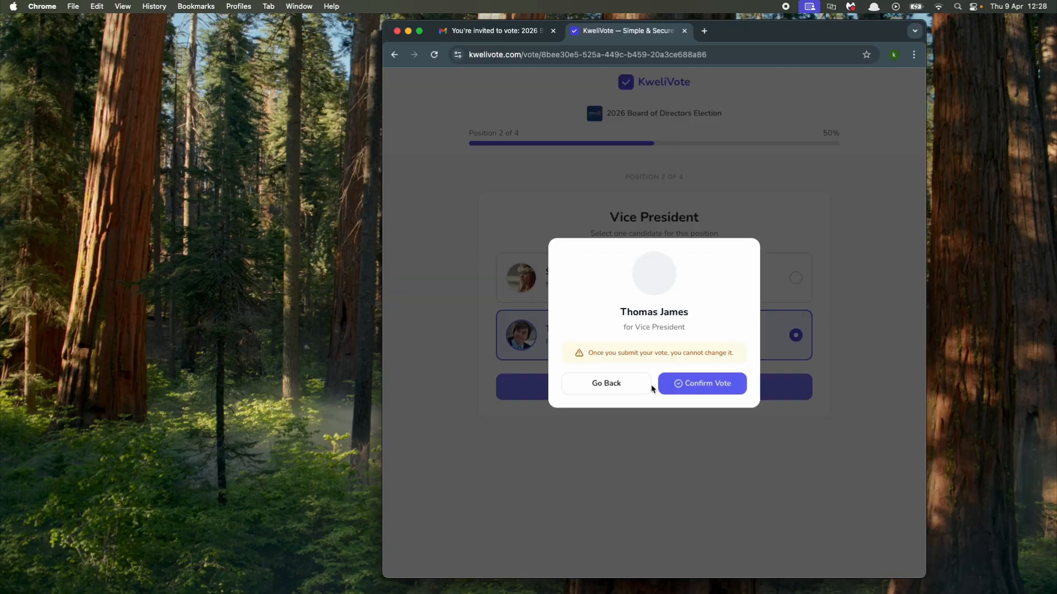
pyautogui.click(668, 381)
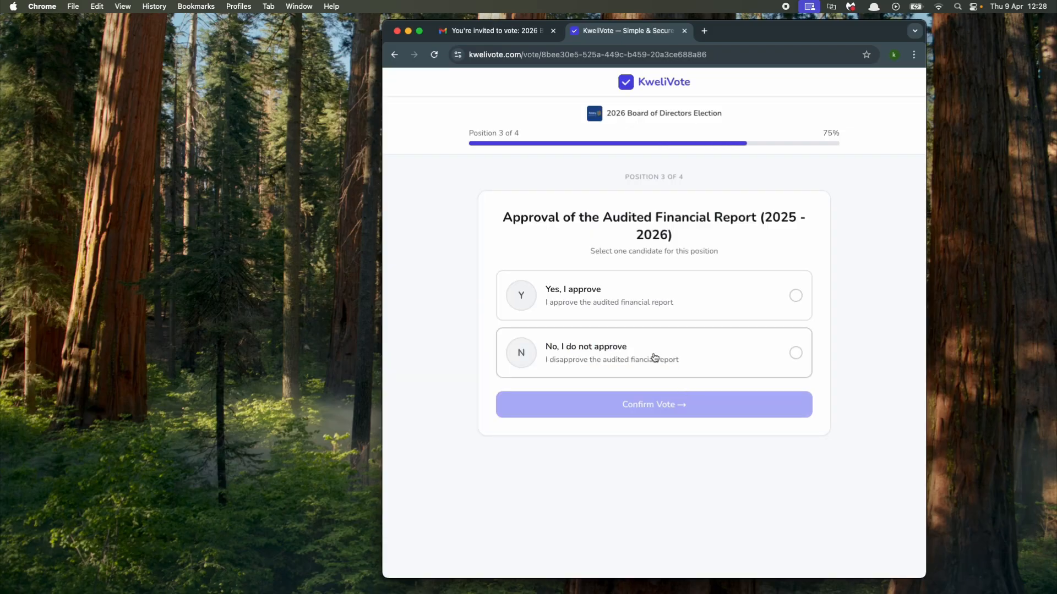
# Step: Vote "Yes, I approve" on the Audited Financial Report (2025 - 2026) and "No, I do not approve" on amending the Constitution
pyautogui.click(626, 296)
pyautogui.click(640, 410)
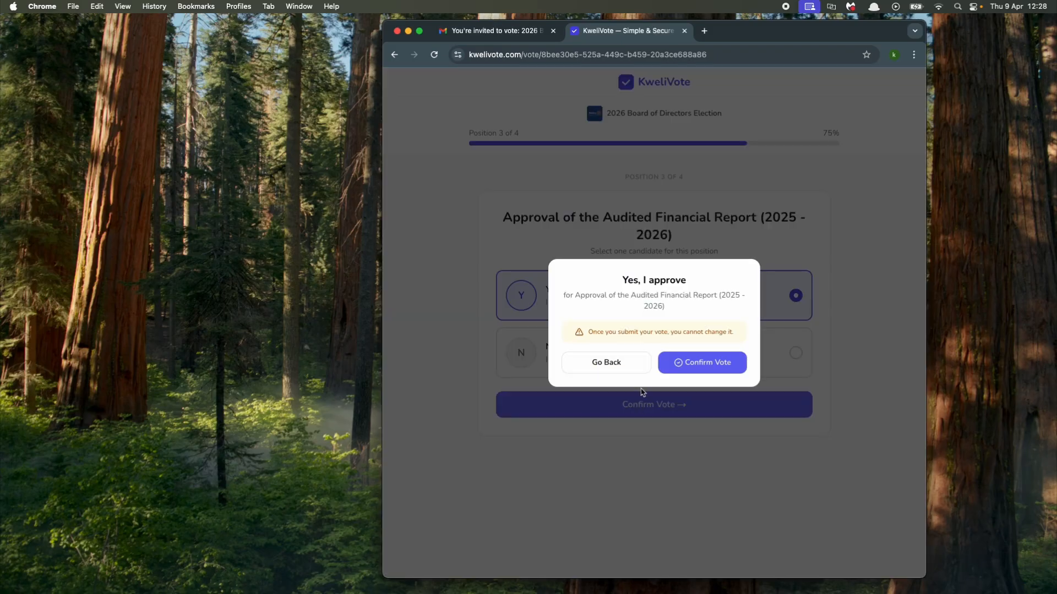
pyautogui.click(686, 367)
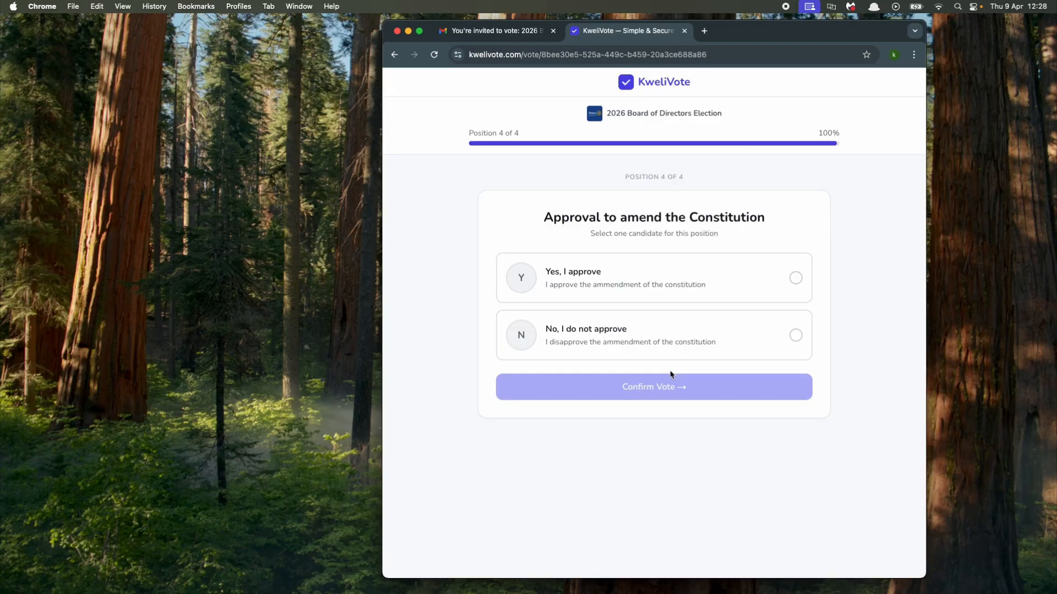
pyautogui.click(611, 338)
pyautogui.click(626, 394)
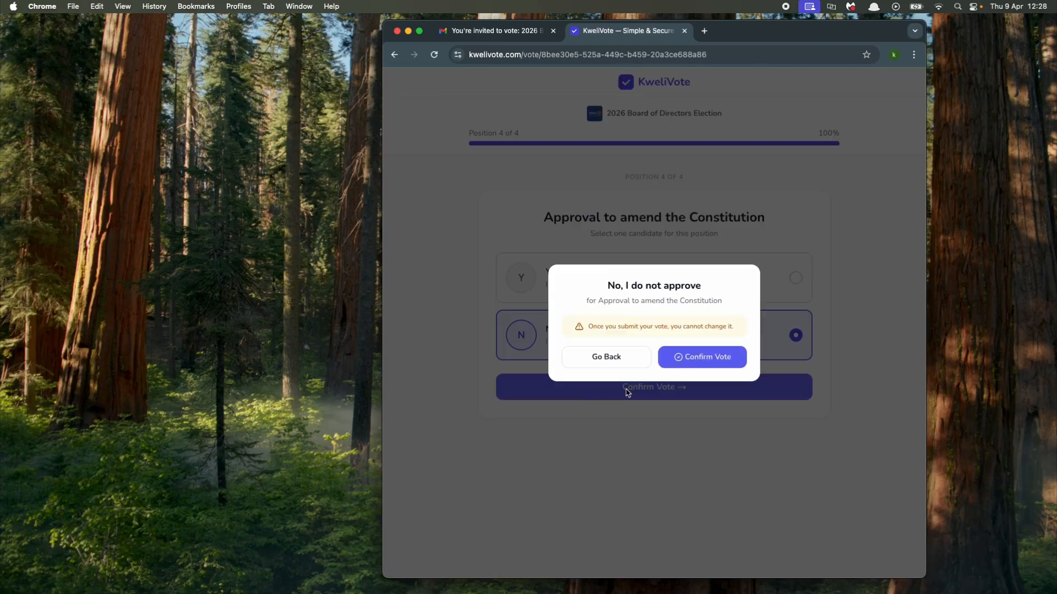
pyautogui.click(692, 362)
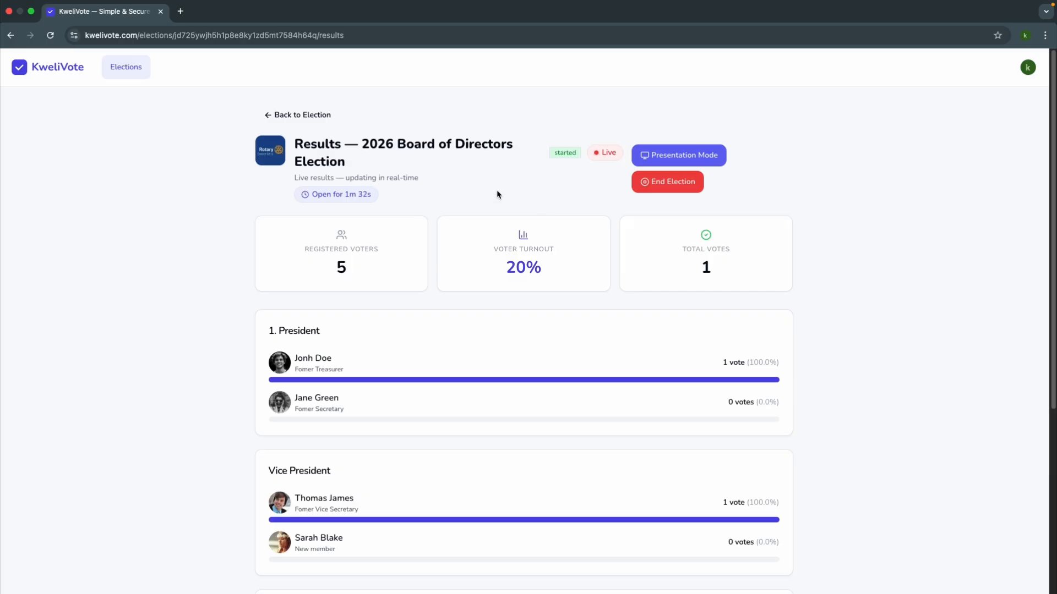
# Step: View the live results in presentation mode, exit it, and review the results of all four positions
pyautogui.click(670, 156)
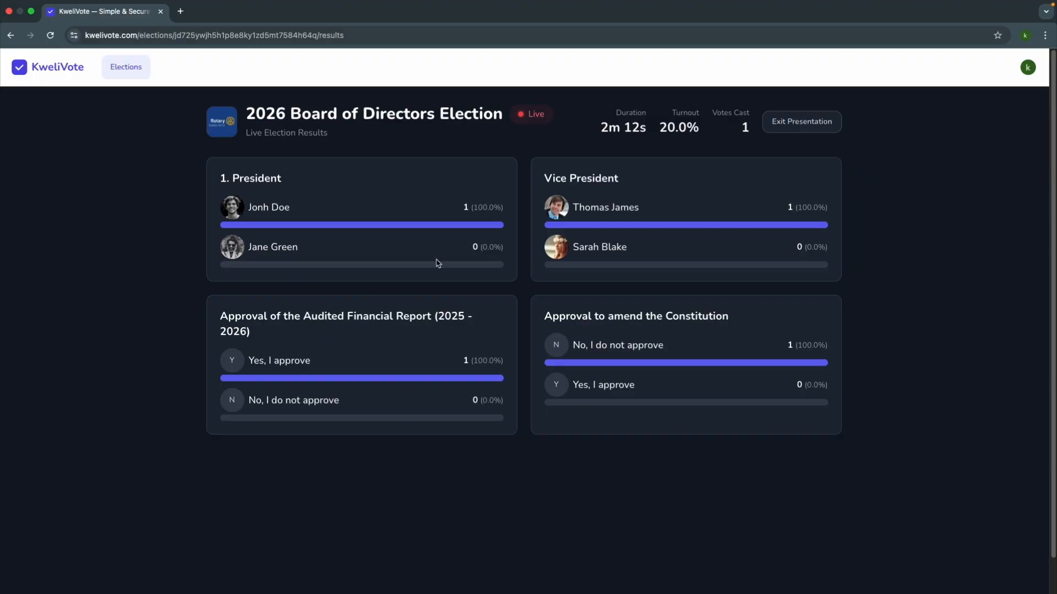
pyautogui.click(799, 124)
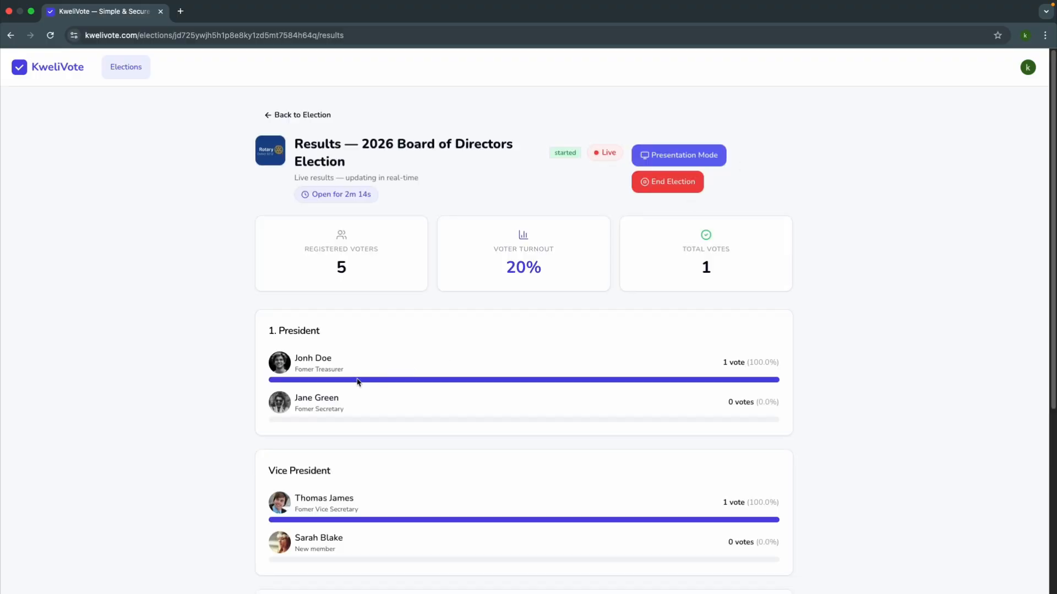
pyautogui.scroll(-5, 317, 392)
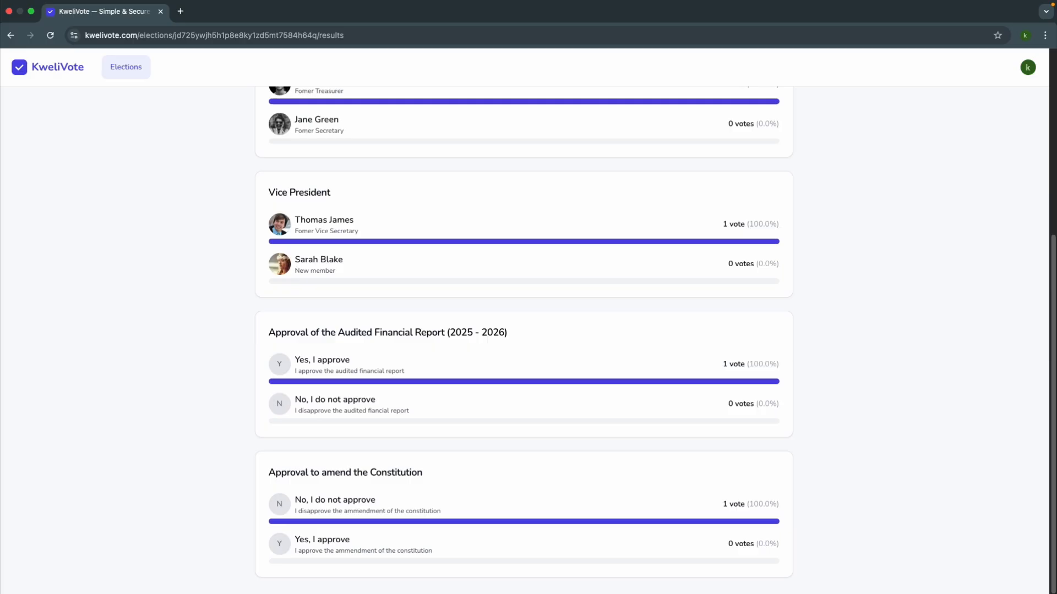
pyautogui.scroll(5, 252, 408)
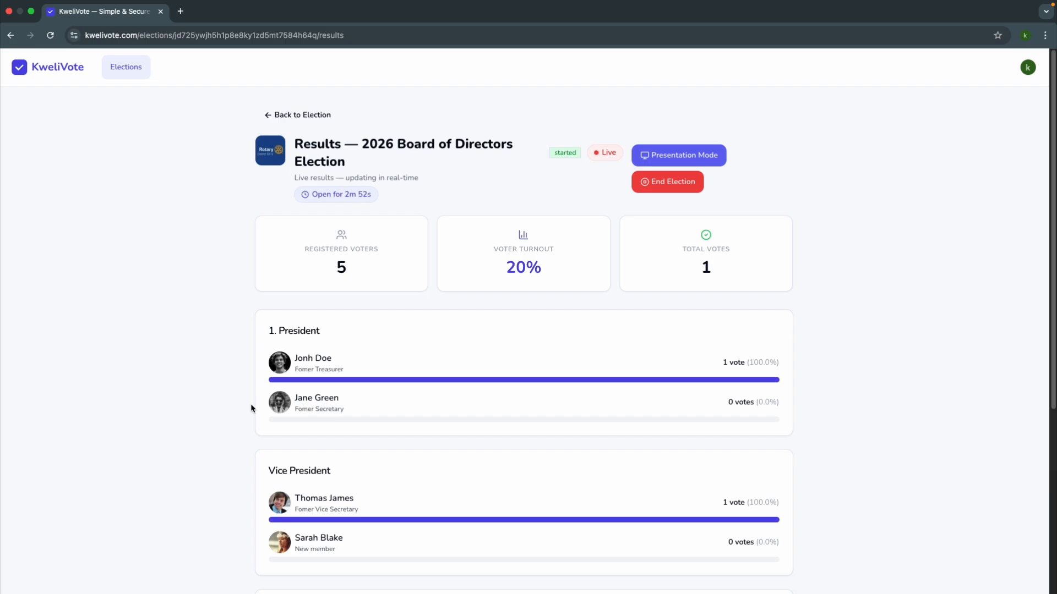
# Step: Return to the election page and check each voter's status in the voter management list
pyautogui.click(285, 119)
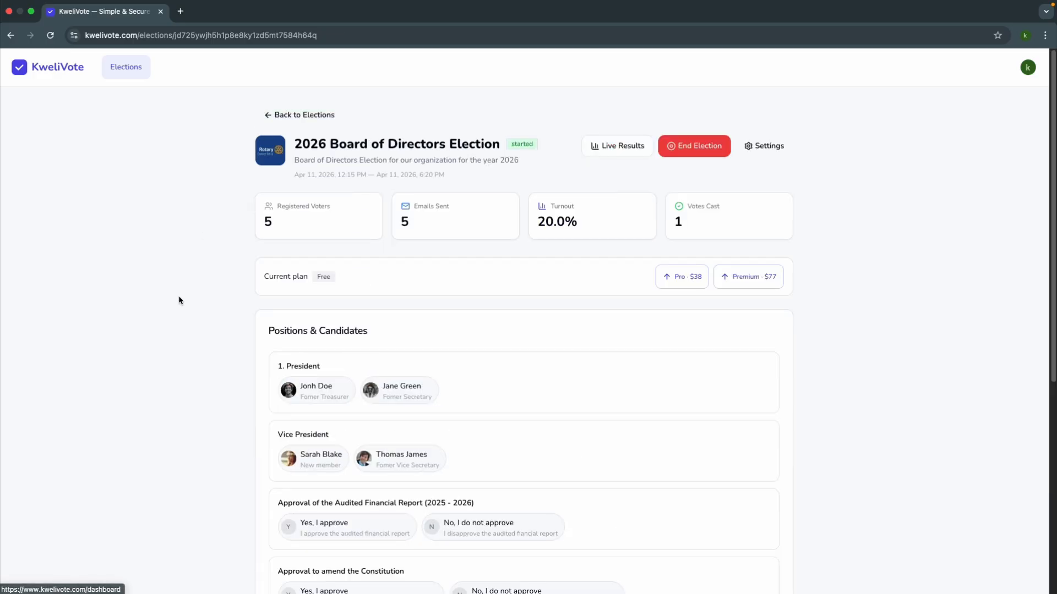
pyautogui.scroll(-6, 178, 301)
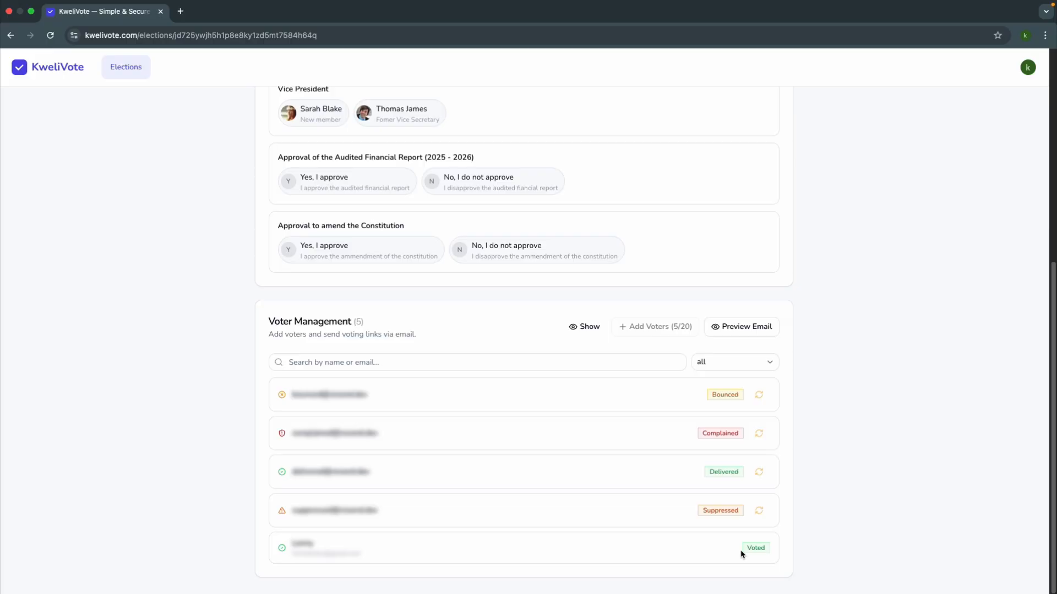
pyautogui.scroll(10, 741, 554)
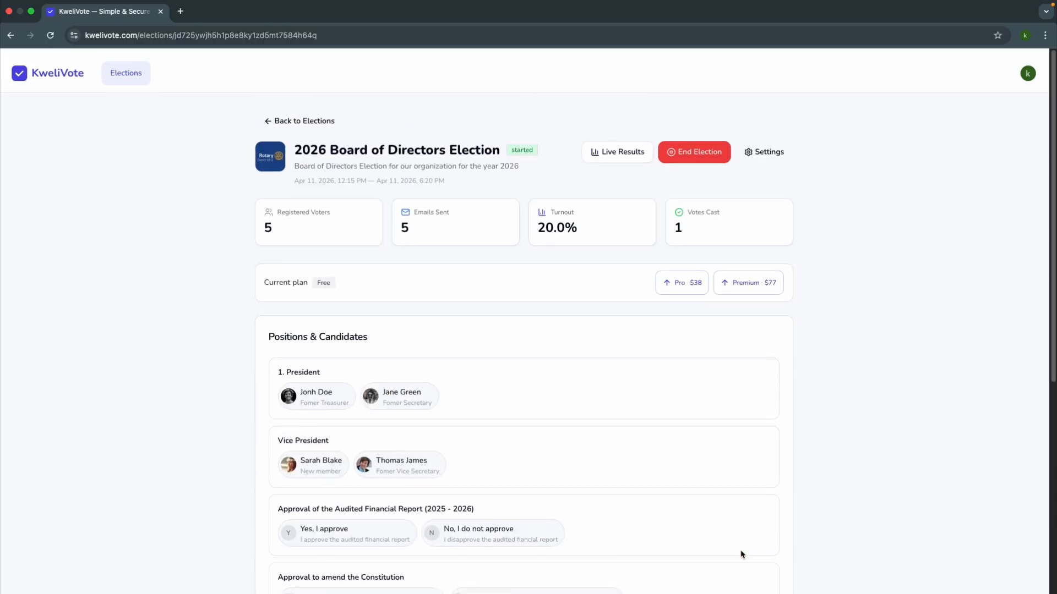
# Step: End the election from its live results page and review the final results for every position
pyautogui.click(617, 146)
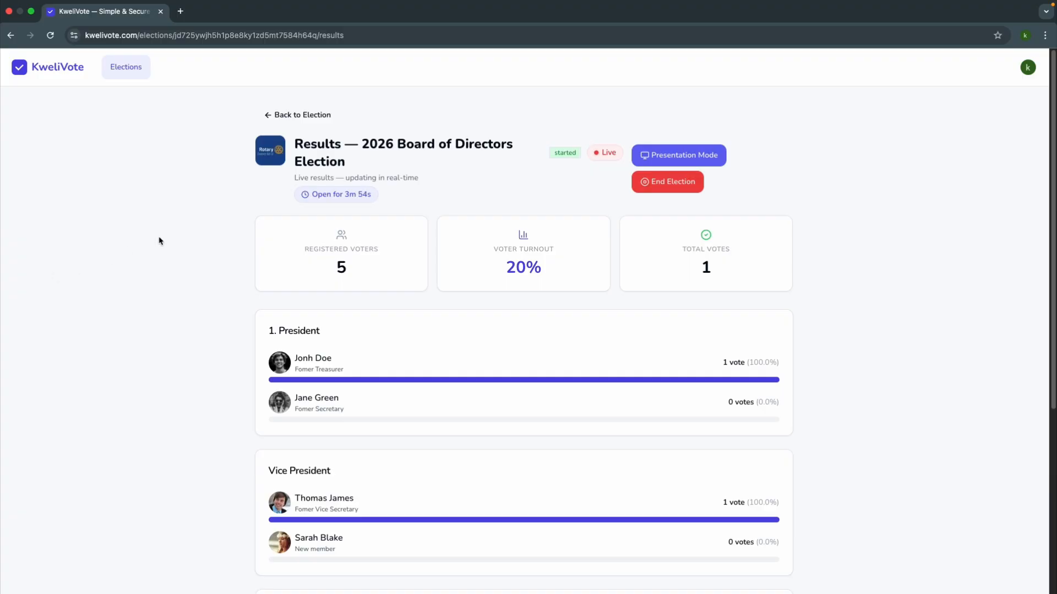
pyautogui.click(658, 186)
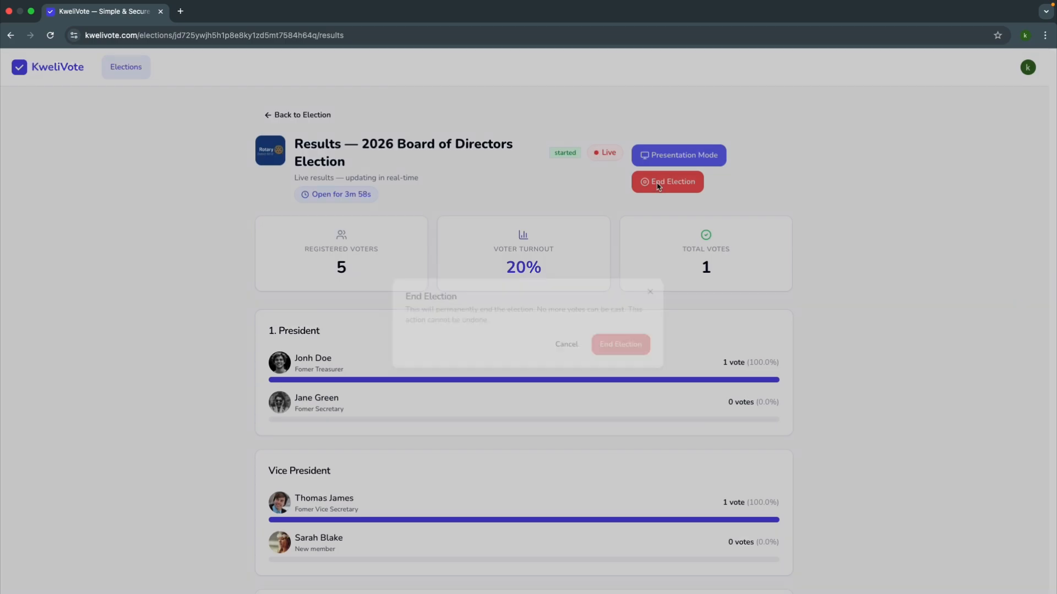
pyautogui.click(612, 345)
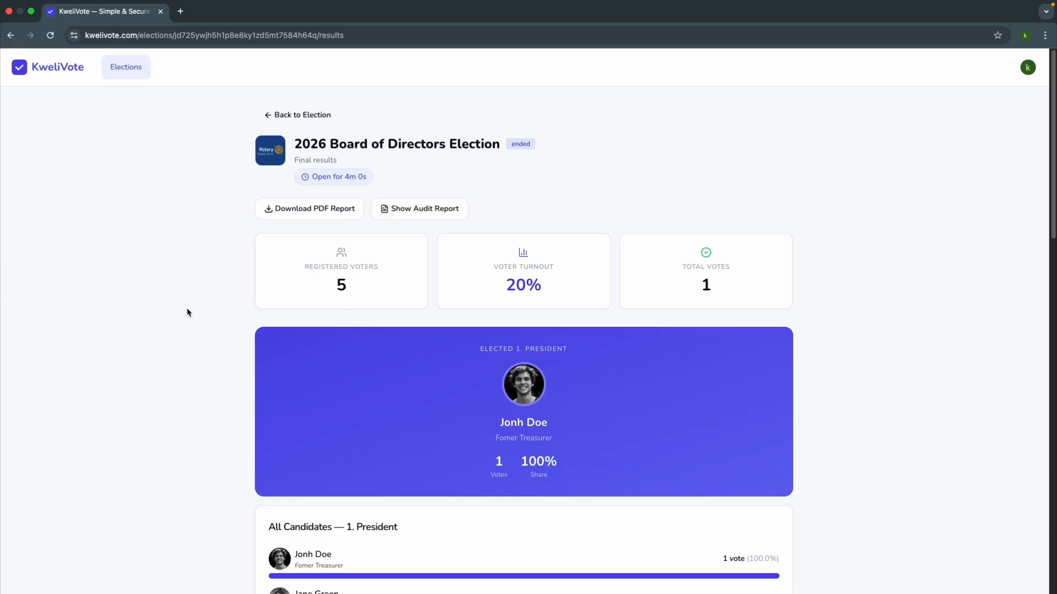
pyautogui.scroll(-7, 187, 311)
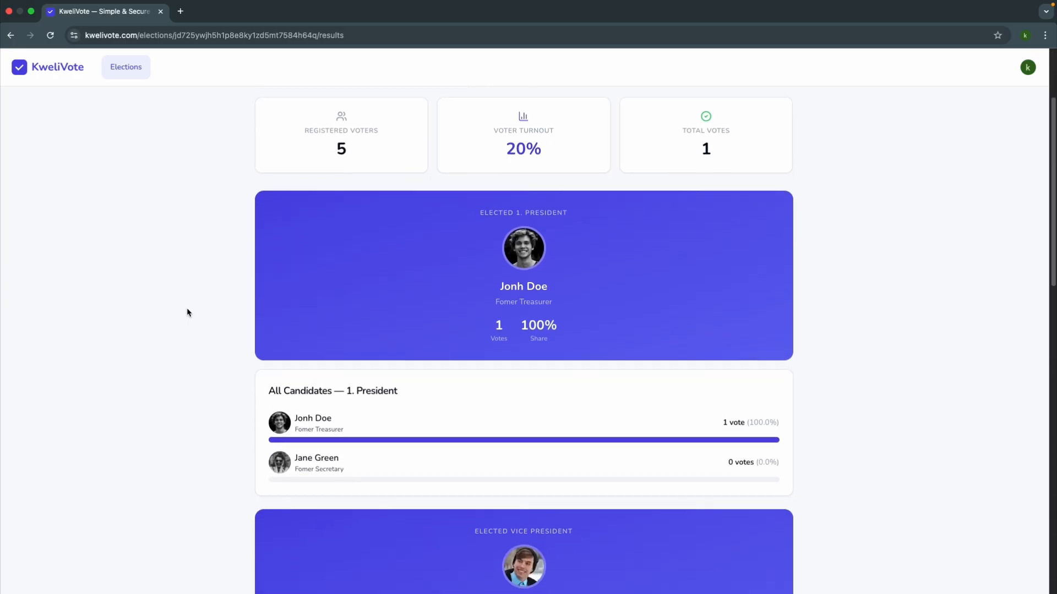
pyautogui.scroll(-9, 187, 311)
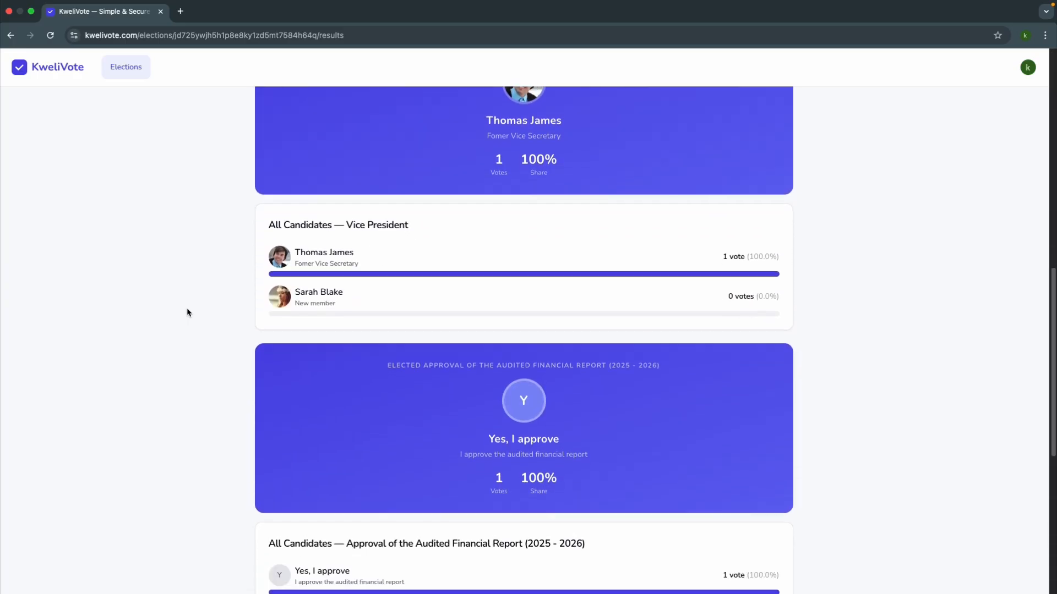
pyautogui.scroll(-2, 186, 311)
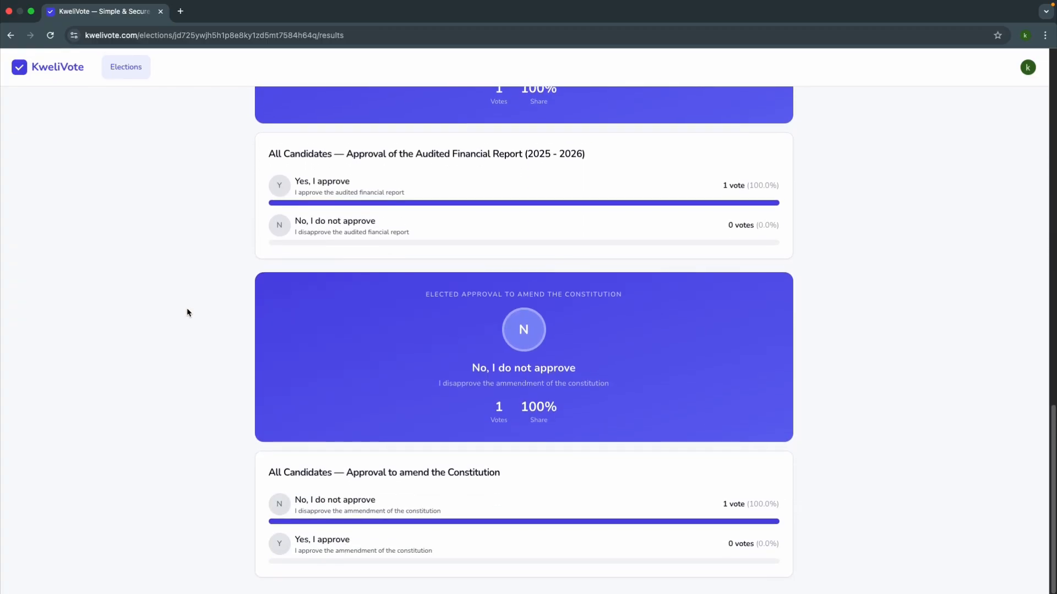
# Step: Download the final results report and save all its pages as a portrait PDF
pyautogui.scroll(5, 187, 312)
pyautogui.scroll(12, 187, 312)
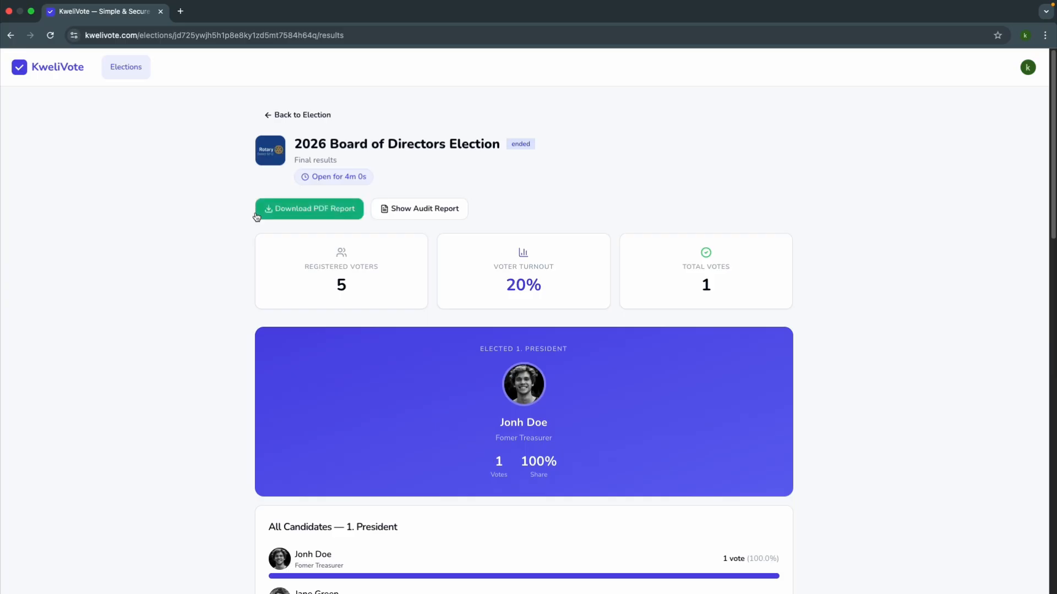
pyautogui.click(293, 214)
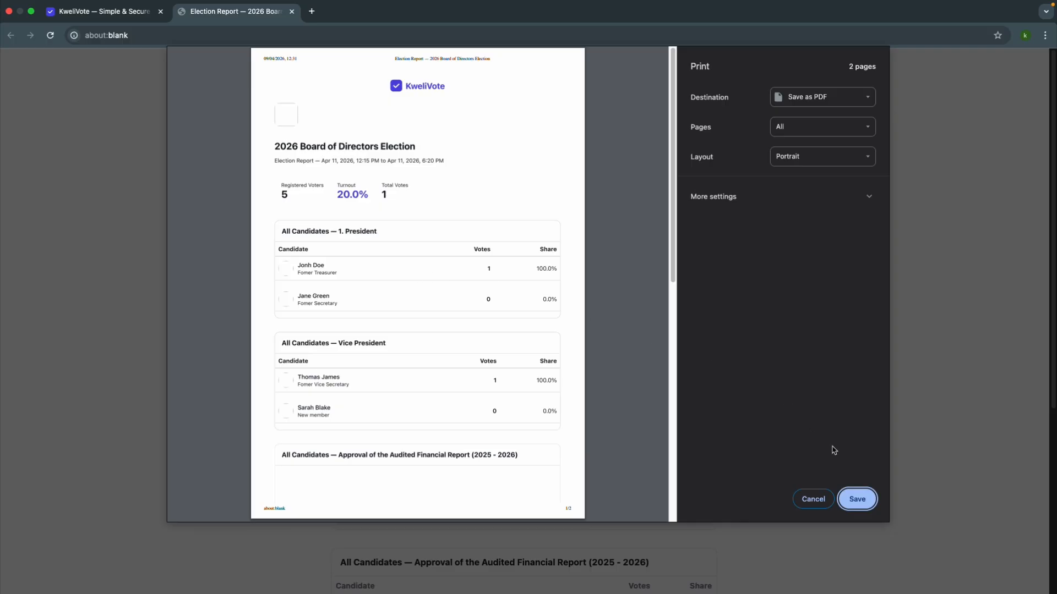
pyautogui.click(862, 500)
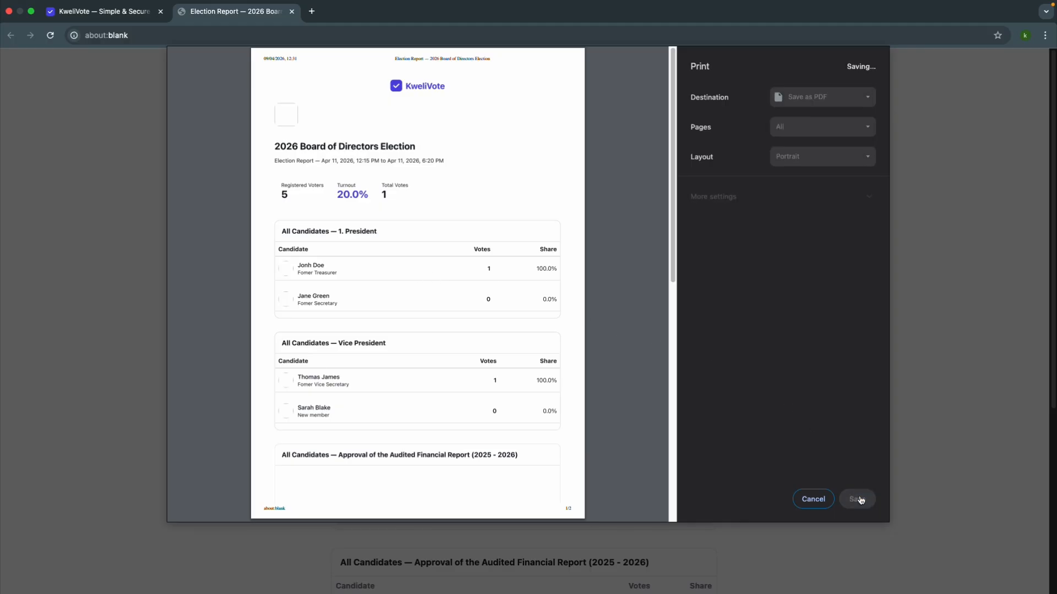
pyautogui.click(615, 351)
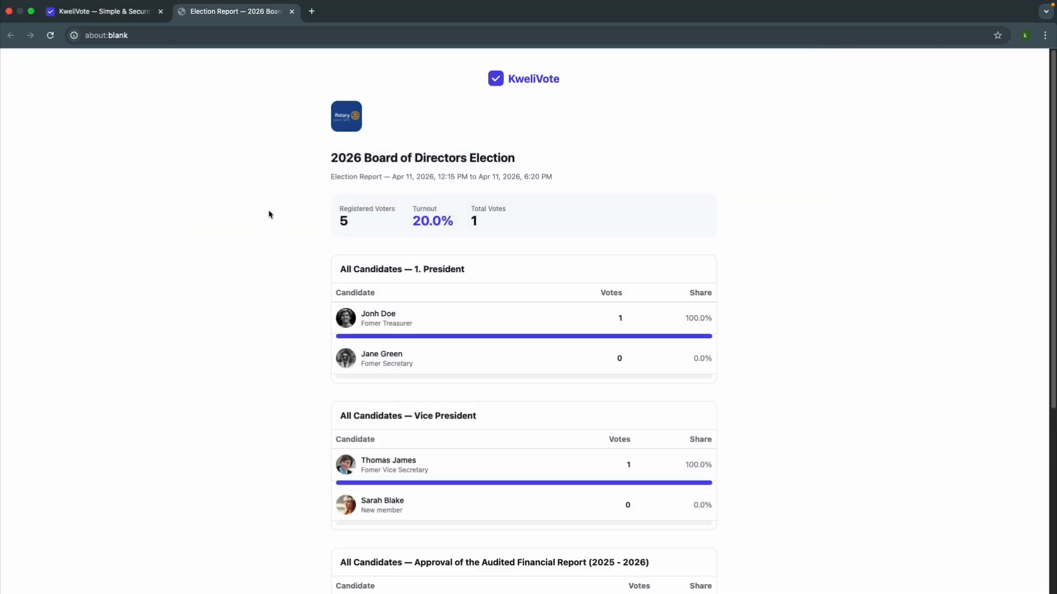
# Step: Open the audit report from the final results, examine its event timeline, and return to the results
pyautogui.click(131, 20)
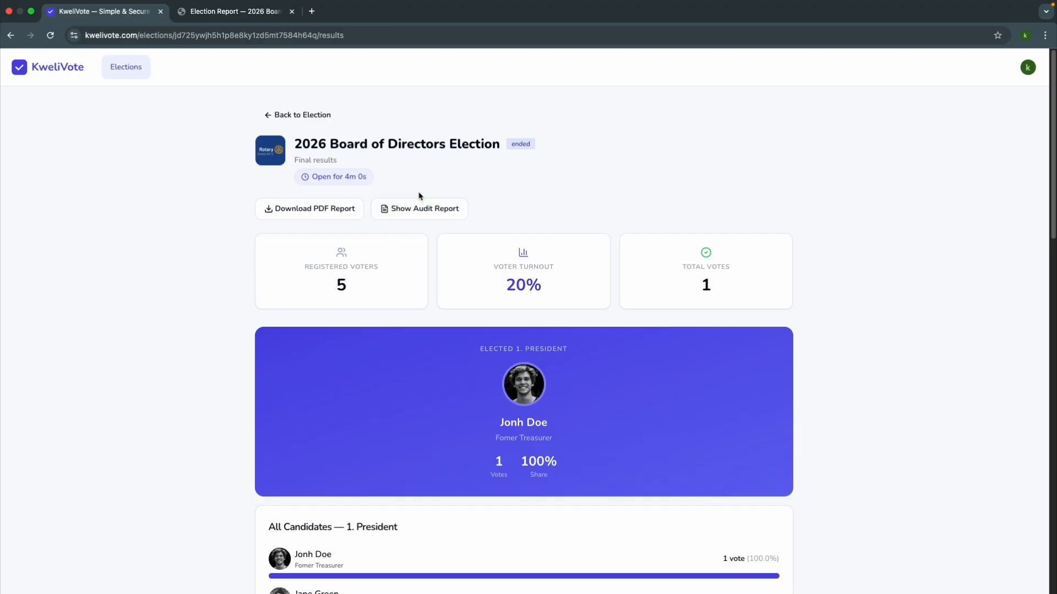
pyautogui.click(418, 209)
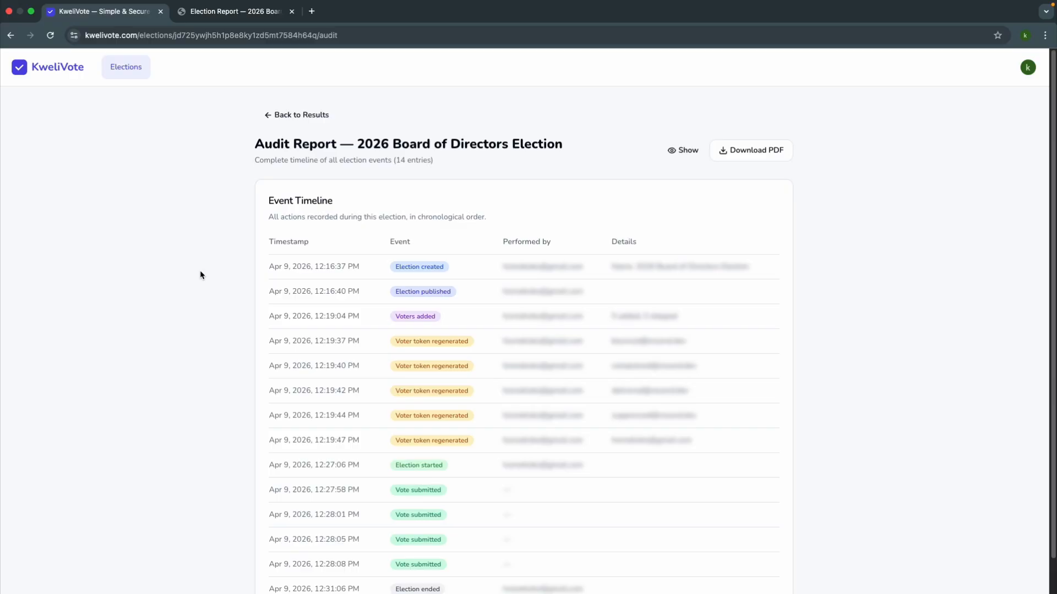
pyautogui.scroll(-2, 200, 271)
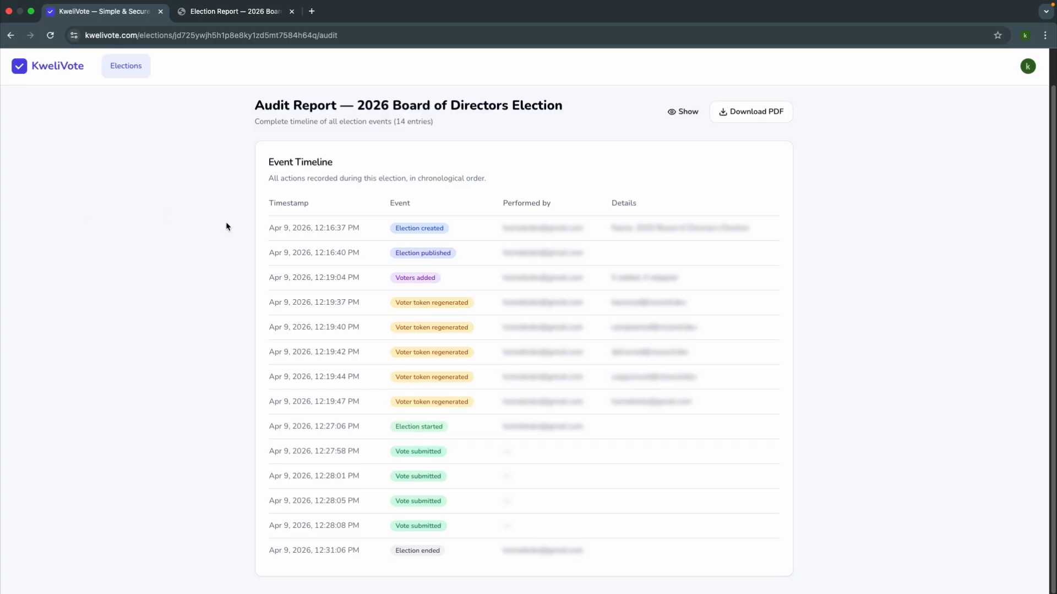
pyautogui.scroll(2, 220, 215)
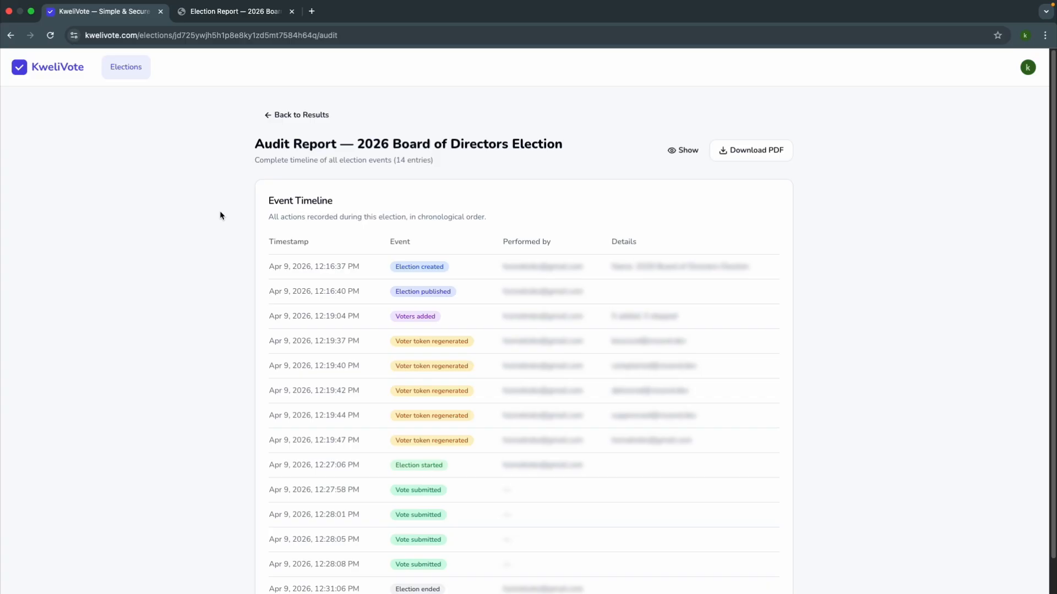
pyautogui.click(291, 126)
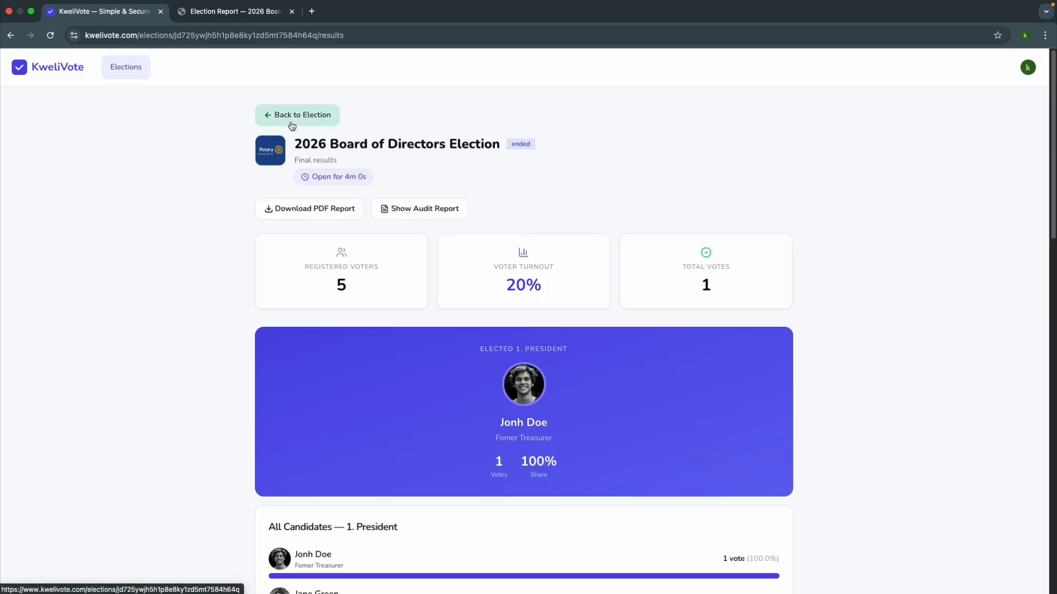
# Step: Go back to the election page, archive the 2026 Board of Directors Election, and confirm
pyautogui.click(292, 126)
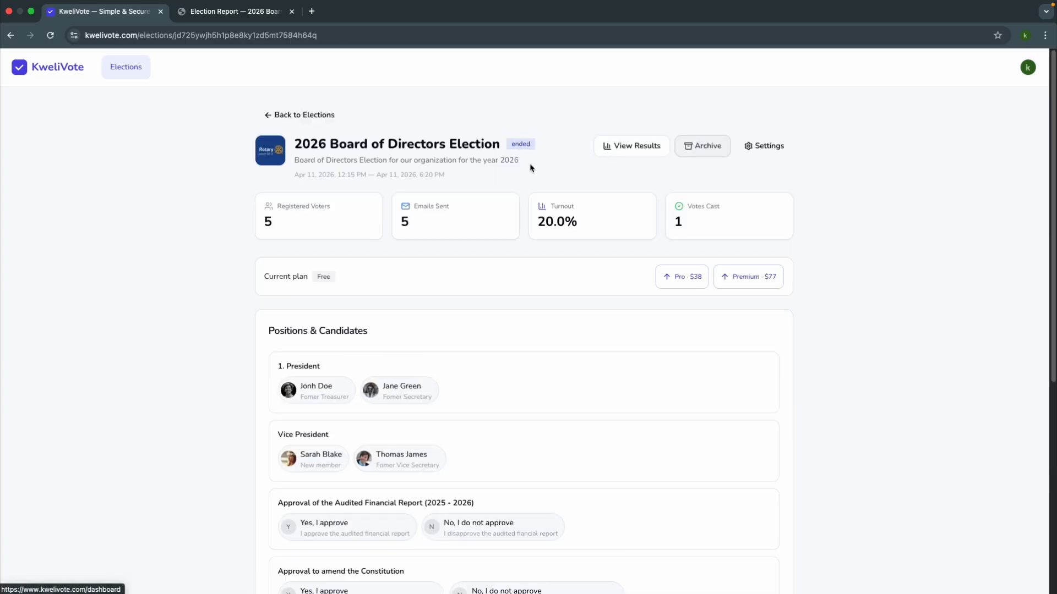
pyautogui.click(696, 146)
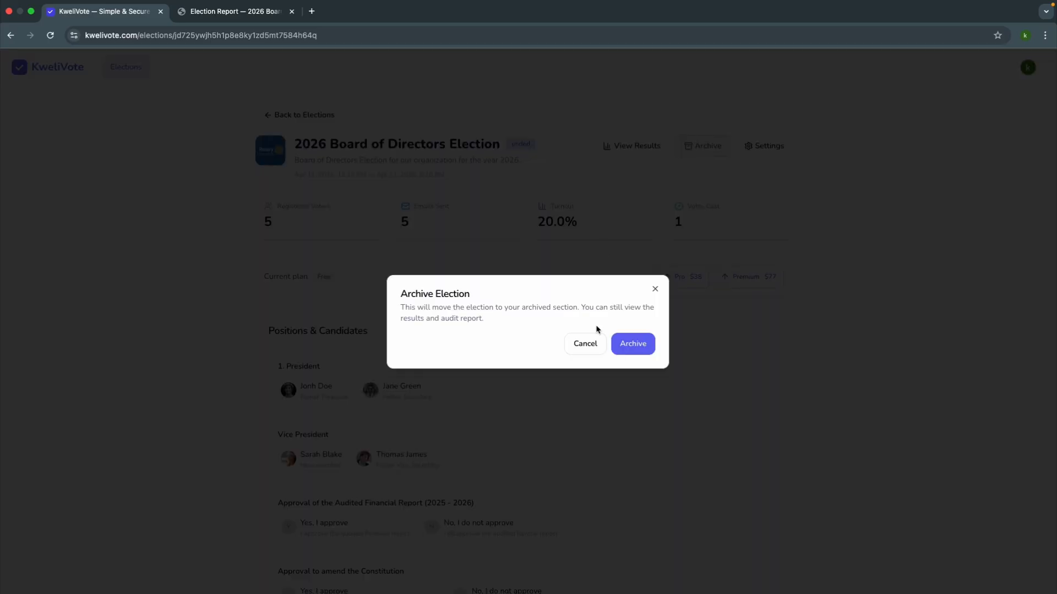
pyautogui.click(635, 344)
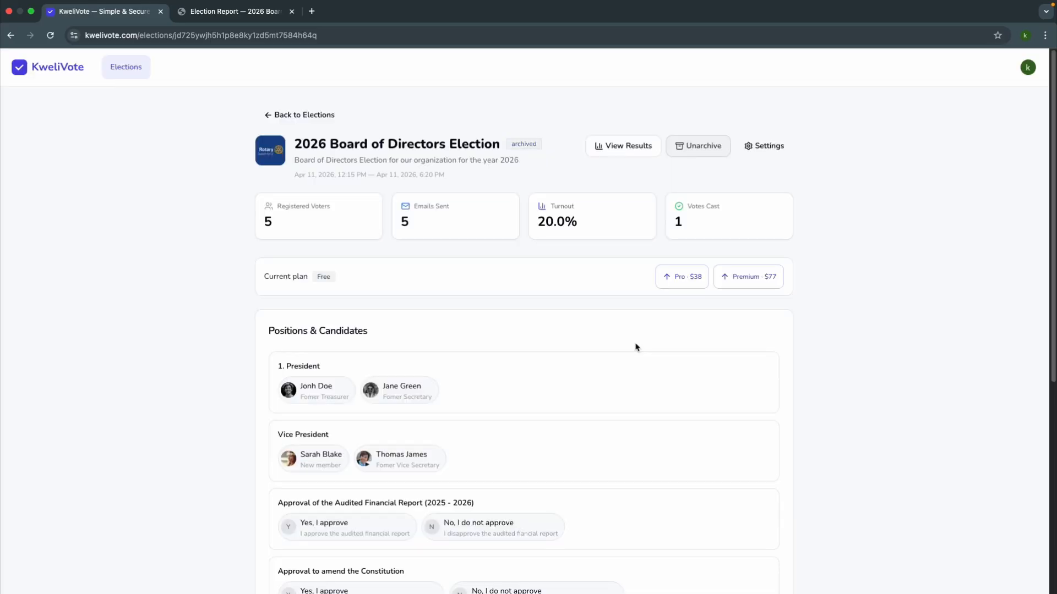